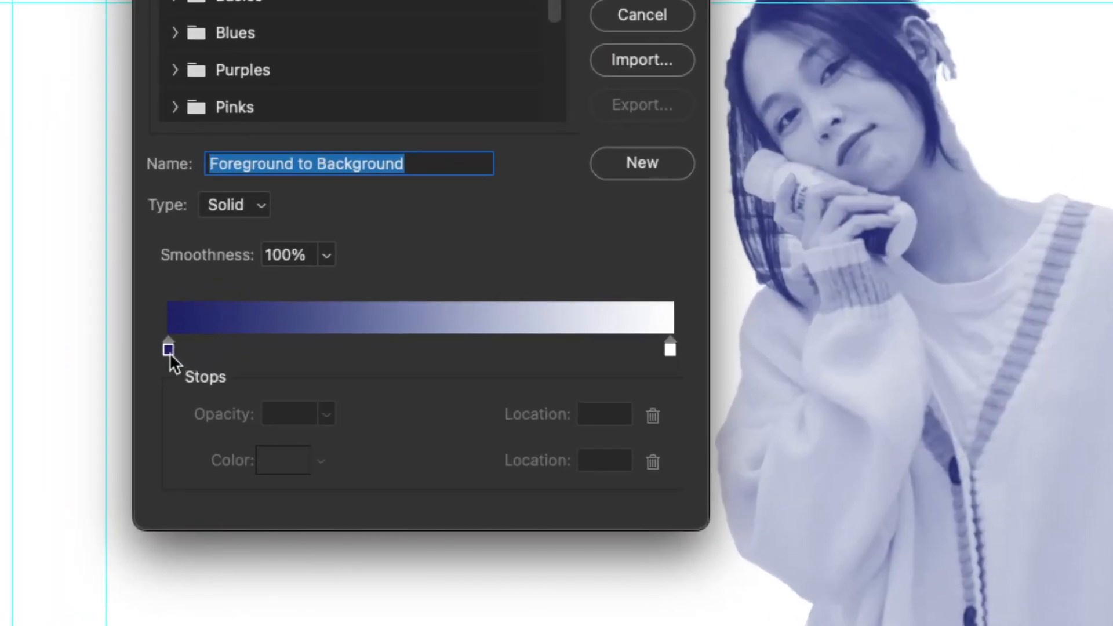
# Step: Add a dark blue stop near the middle of the gradient and recolor the dark stop at location 5 to near-black 090603
pyautogui.moveTo(171, 352); pyautogui.dragTo(299, 352)
pyautogui.click(194, 349)
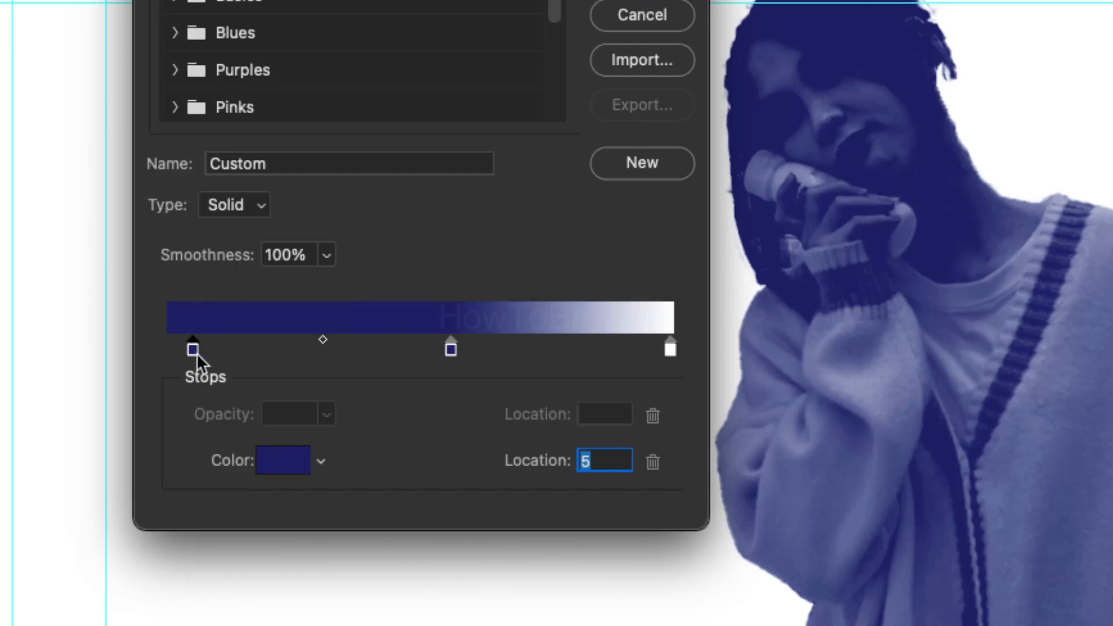
pyautogui.click(278, 455)
pyautogui.click(503, 278)
pyautogui.click(472, 294)
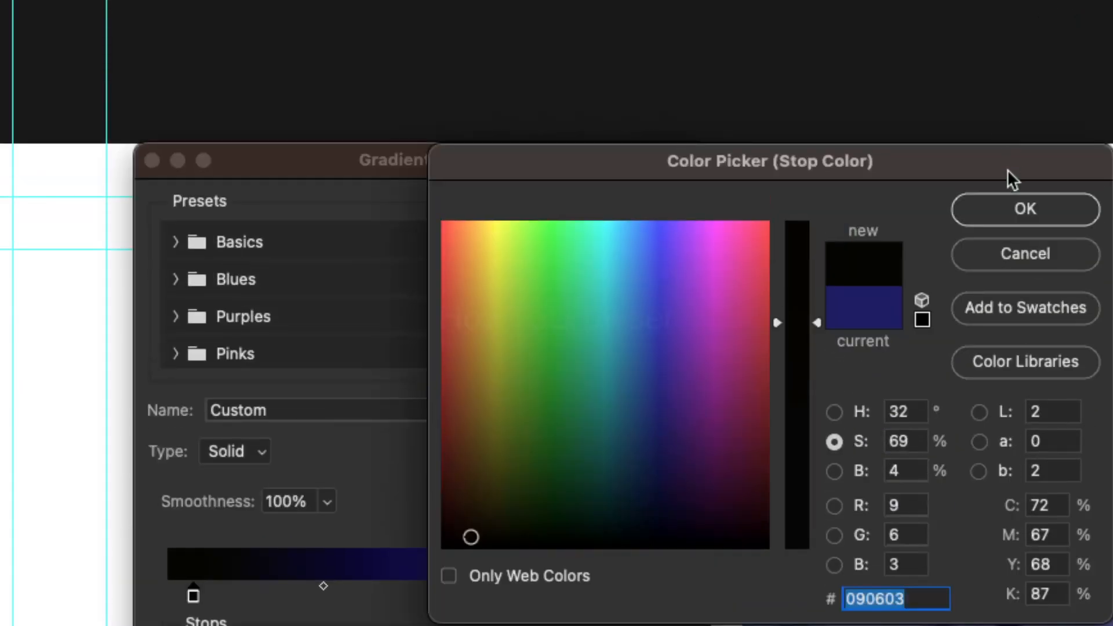
pyautogui.click(1023, 209)
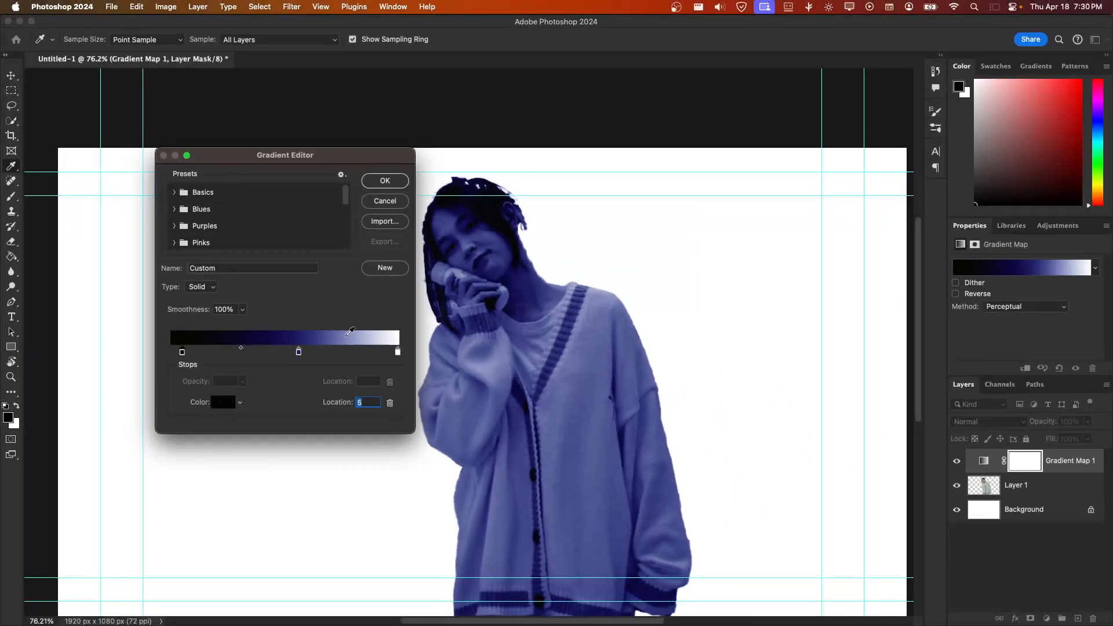
# Step: Shift the middle blue stop slightly toward the dark end, move the white stop to location 89, and accept the gradient
pyautogui.moveTo(299, 351)
pyautogui.mouseDown()
pyautogui.moveTo(330, 351)
pyautogui.moveTo(279, 355)
pyautogui.mouseUp()
pyautogui.moveTo(397, 352); pyautogui.dragTo(374, 358)
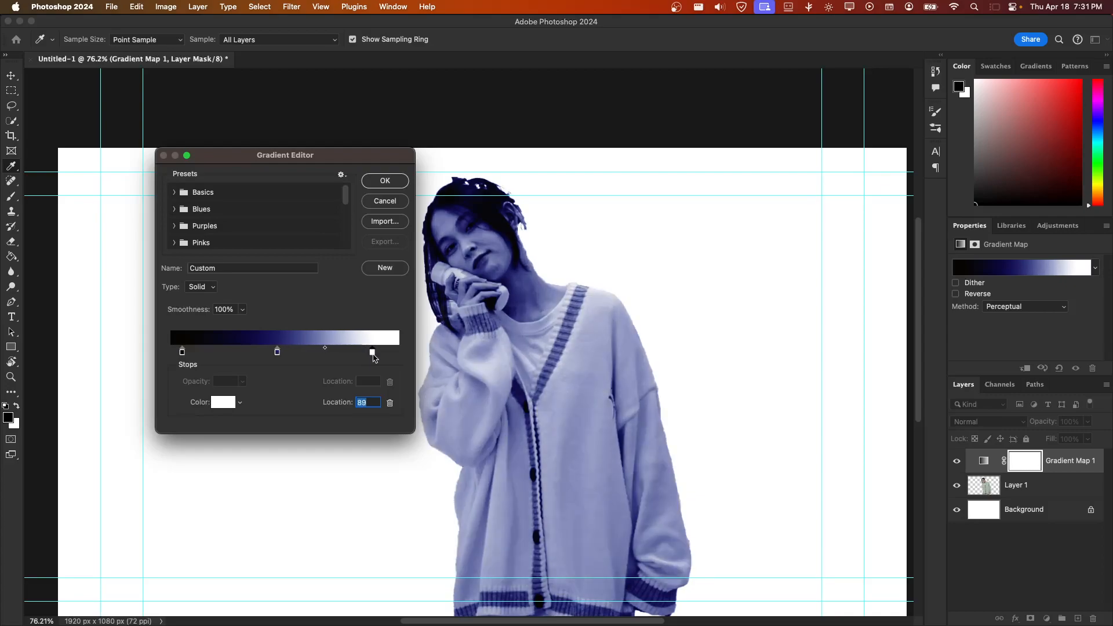
pyautogui.click(386, 187)
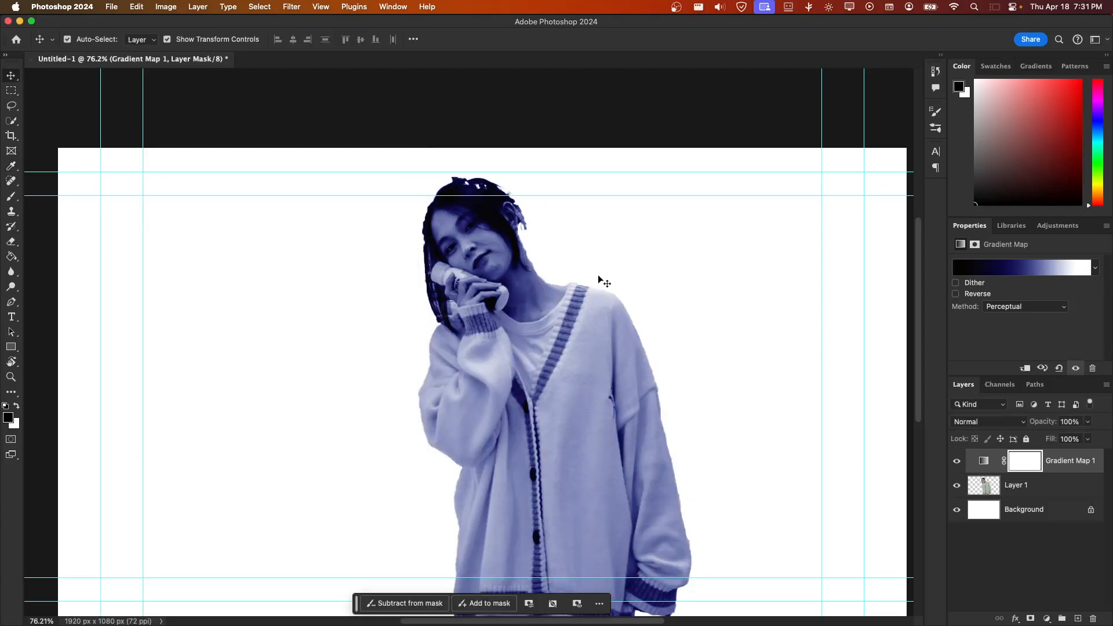
# Step: Add a layer mask to Layer 1 and activate the Brush tool
pyautogui.click(967, 488)
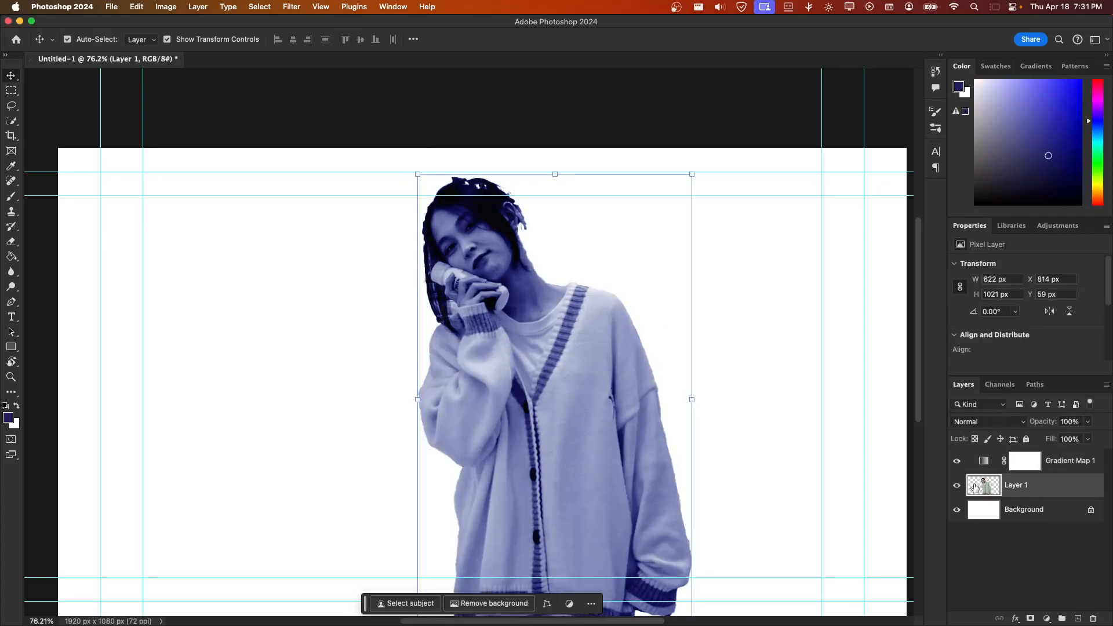
pyautogui.click(1029, 619)
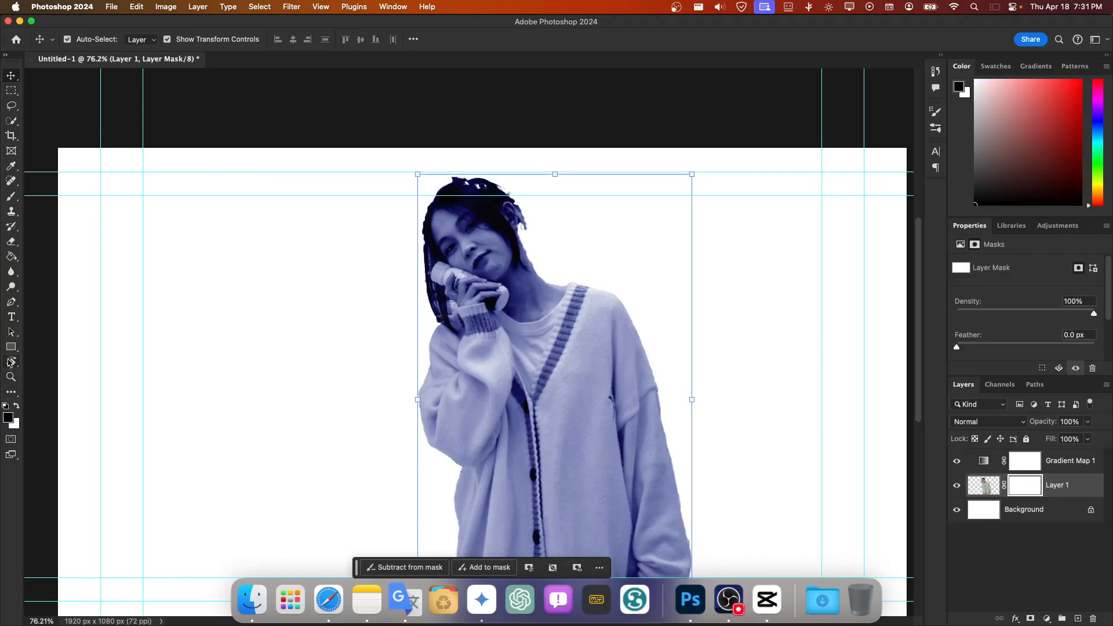
pyautogui.click(11, 196)
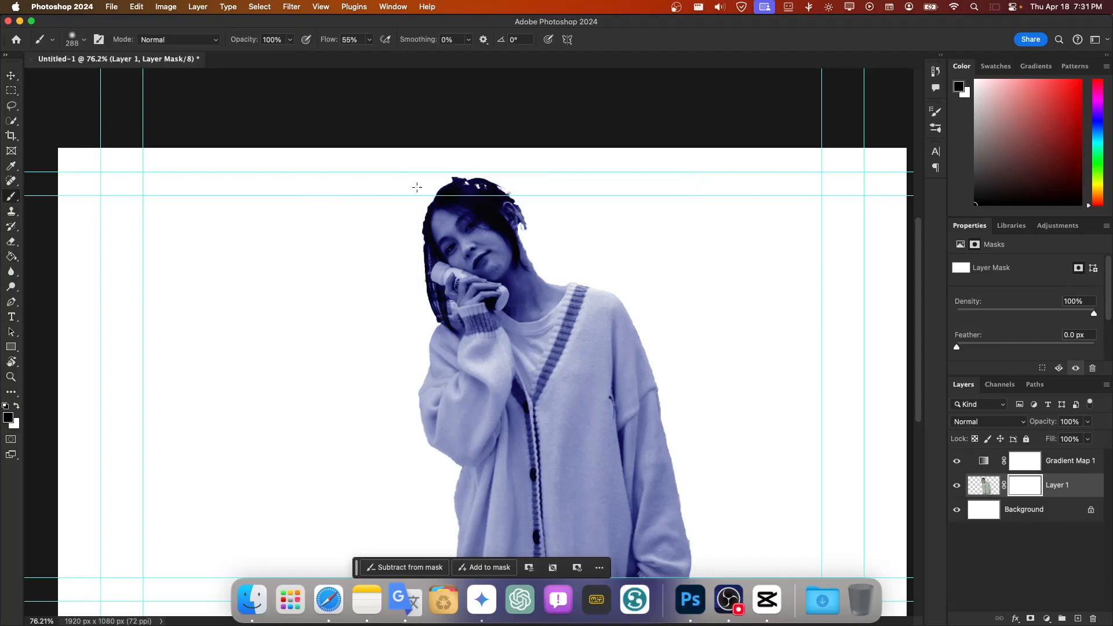
# Step: Paint black on Layer 1's mask along the top edge of the hair with a 79 px Soft Round brush
pyautogui.moveTo(457, 175); pyautogui.dragTo(498, 185)
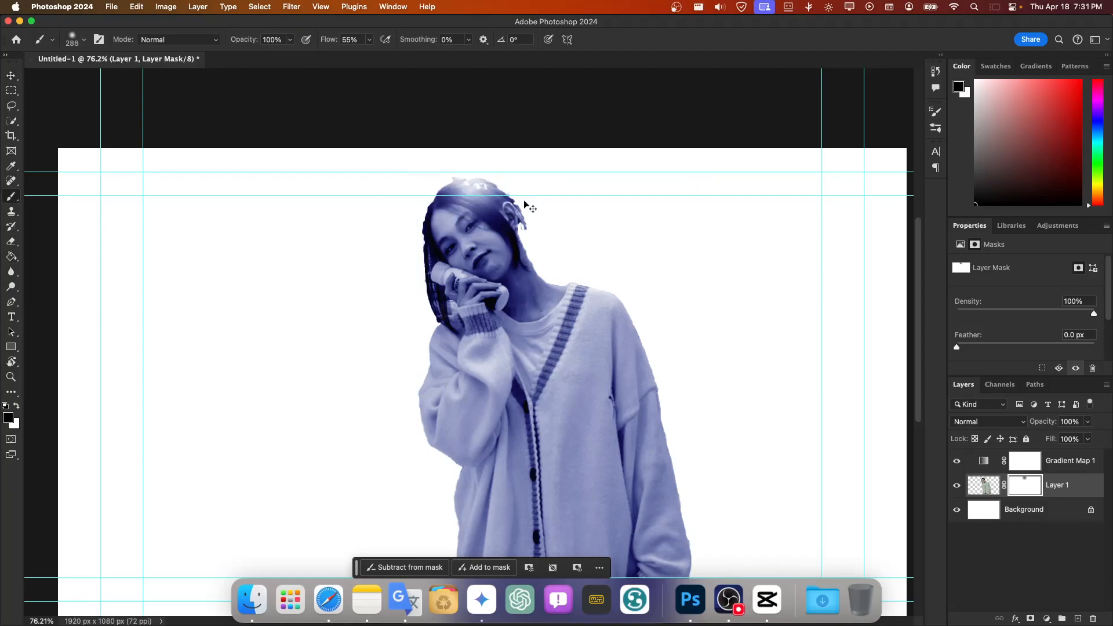
pyautogui.press('super+z')
pyautogui.hscroll(-1, 503, 179)
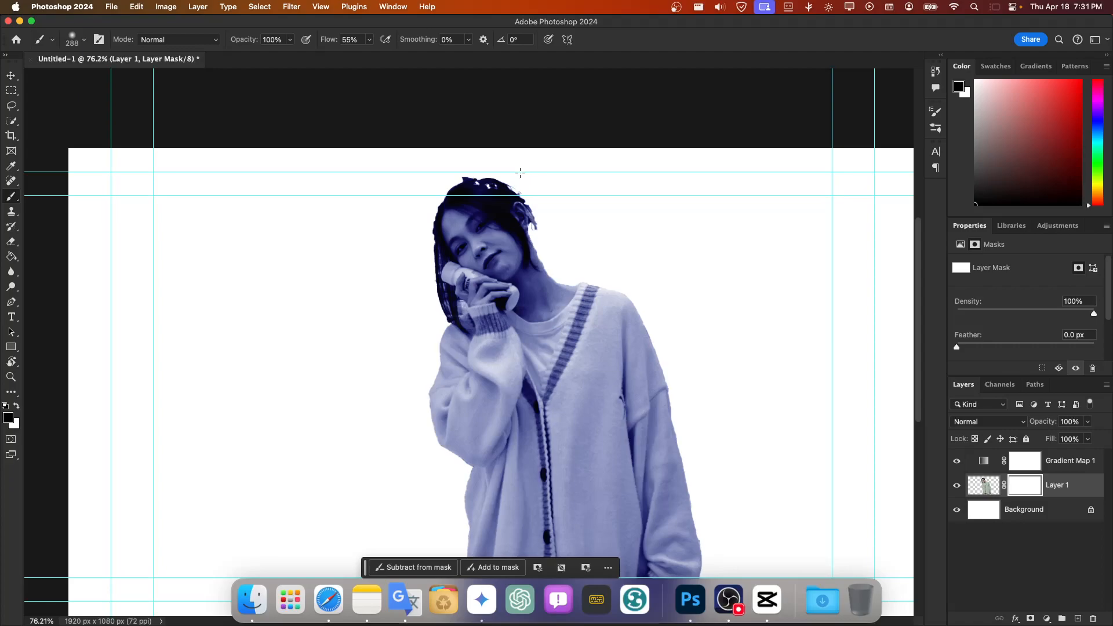
pyautogui.scroll(2, 510, 184)
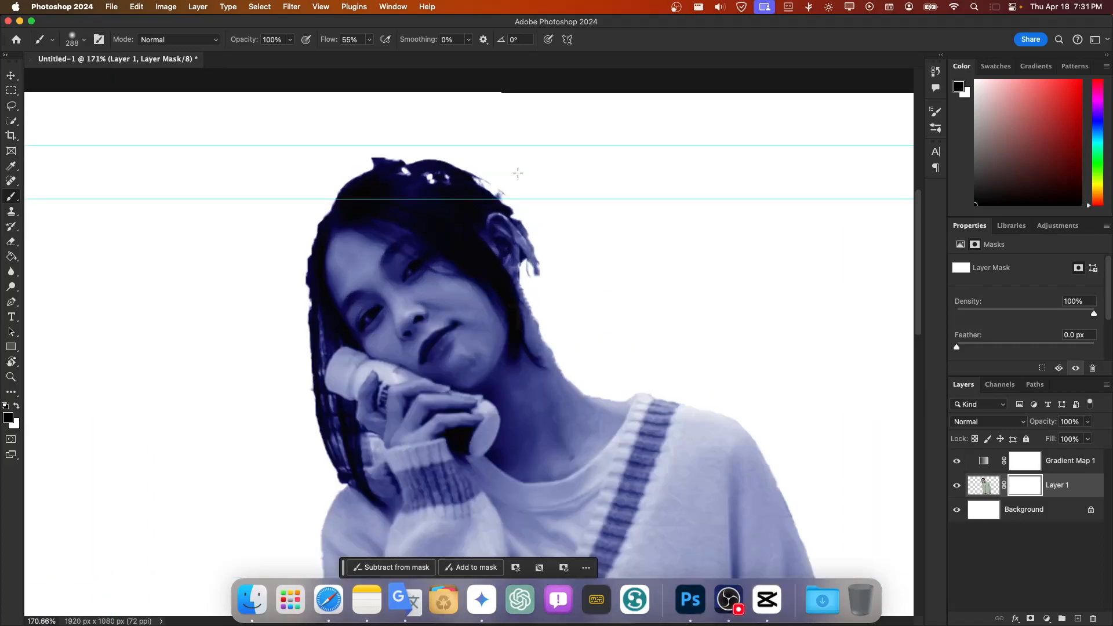
pyautogui.rightClick(531, 176)
pyautogui.moveTo(633, 205); pyautogui.dragTo(624, 205)
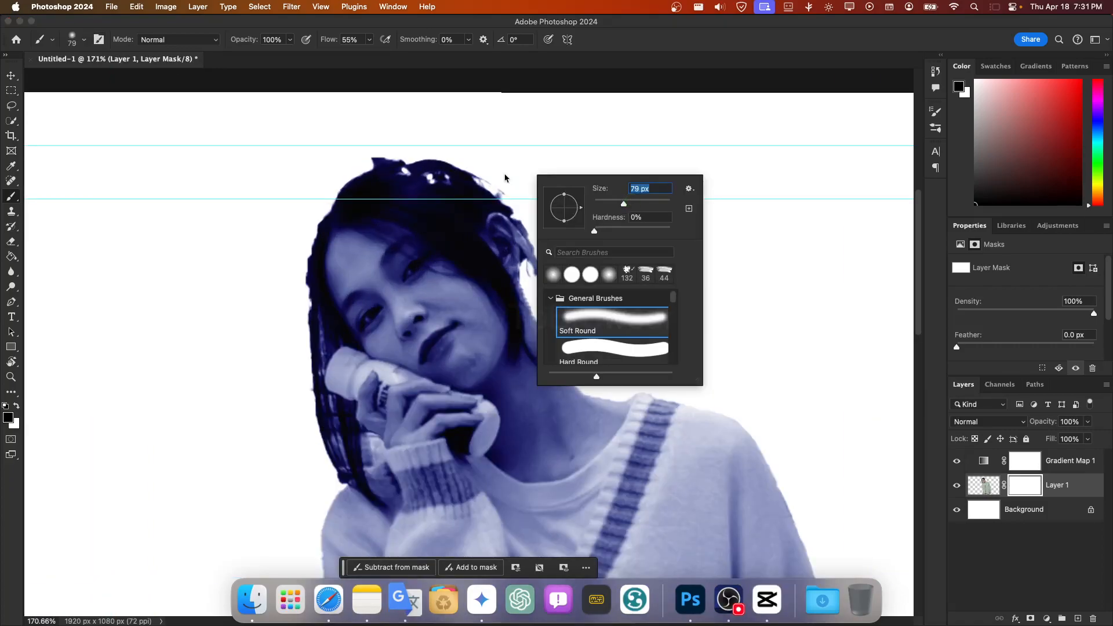
pyautogui.moveTo(506, 185)
pyautogui.mouseDown()
pyautogui.moveTo(456, 146)
pyautogui.moveTo(367, 143)
pyautogui.mouseUp()
pyautogui.hscroll(2, 722, 203)
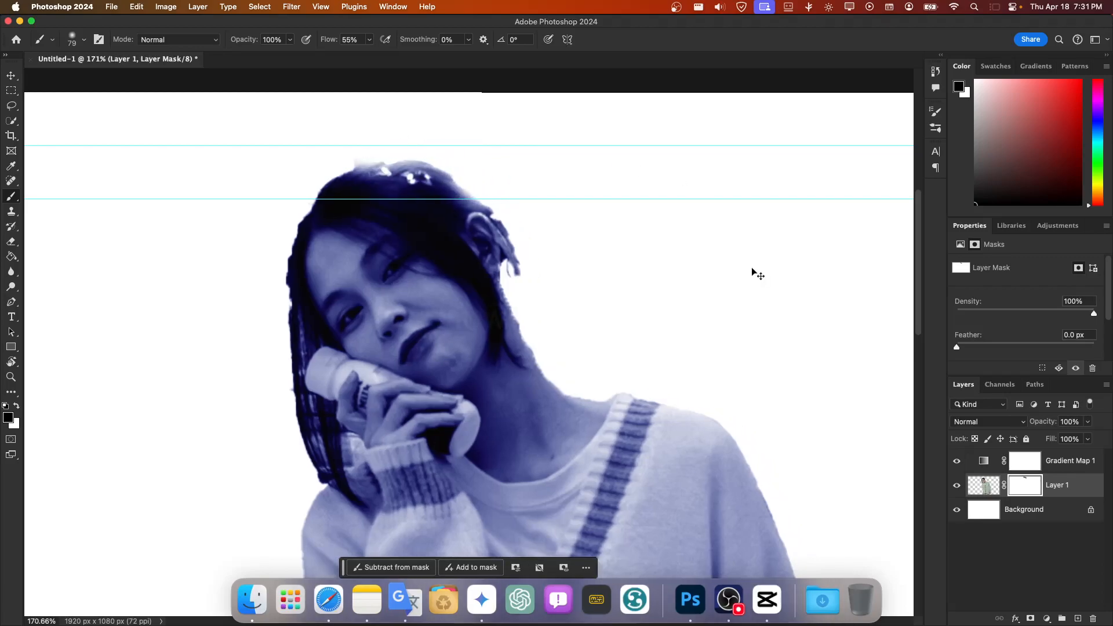
pyautogui.scroll(-5, 652, 288)
pyautogui.scroll(3, 742, 362)
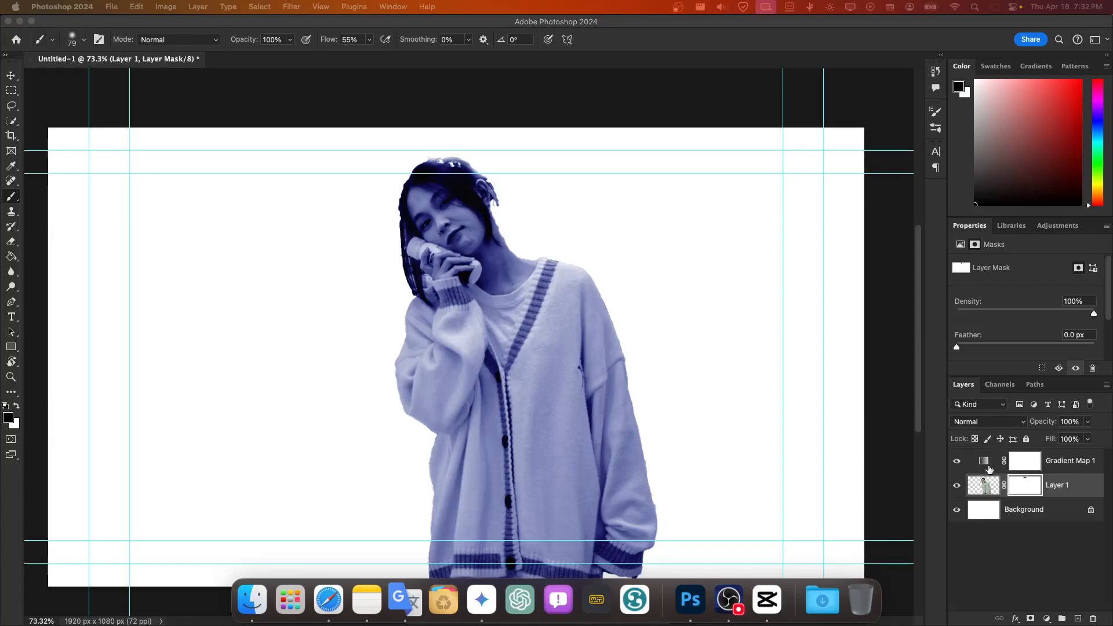
# Step: Clip the Gradient Map 1 adjustment to Layer 1
pyautogui.click(988, 468)
pyautogui.click(988, 469)
pyautogui.click(986, 485)
pyautogui.click(987, 470)
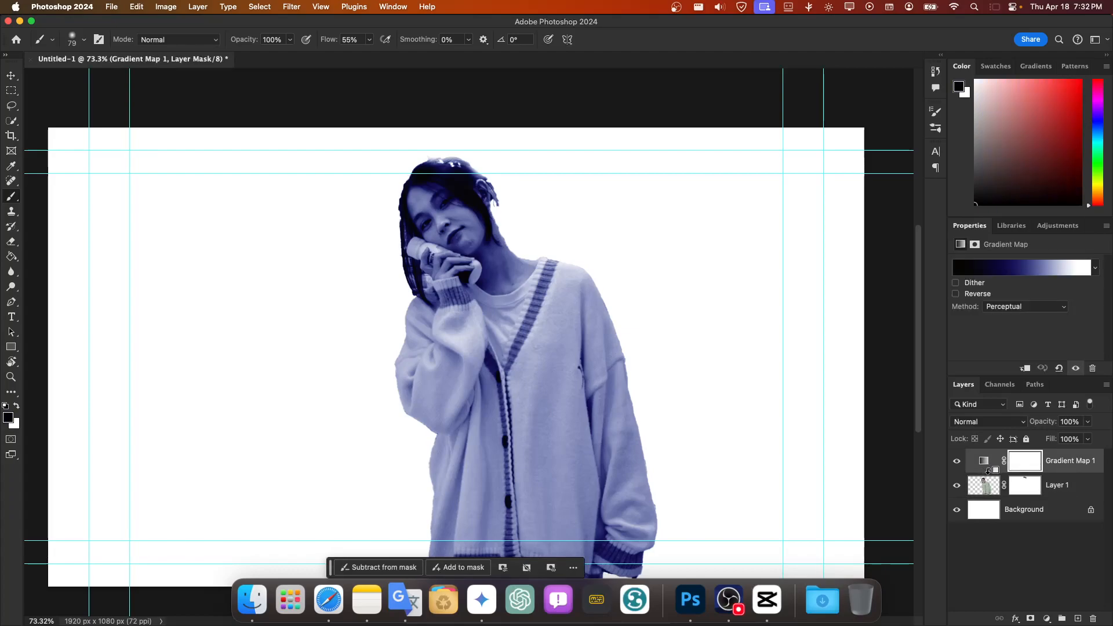
pyautogui.keyDown('alt'); pyautogui.click(987, 472); pyautogui.keyUp('alt')
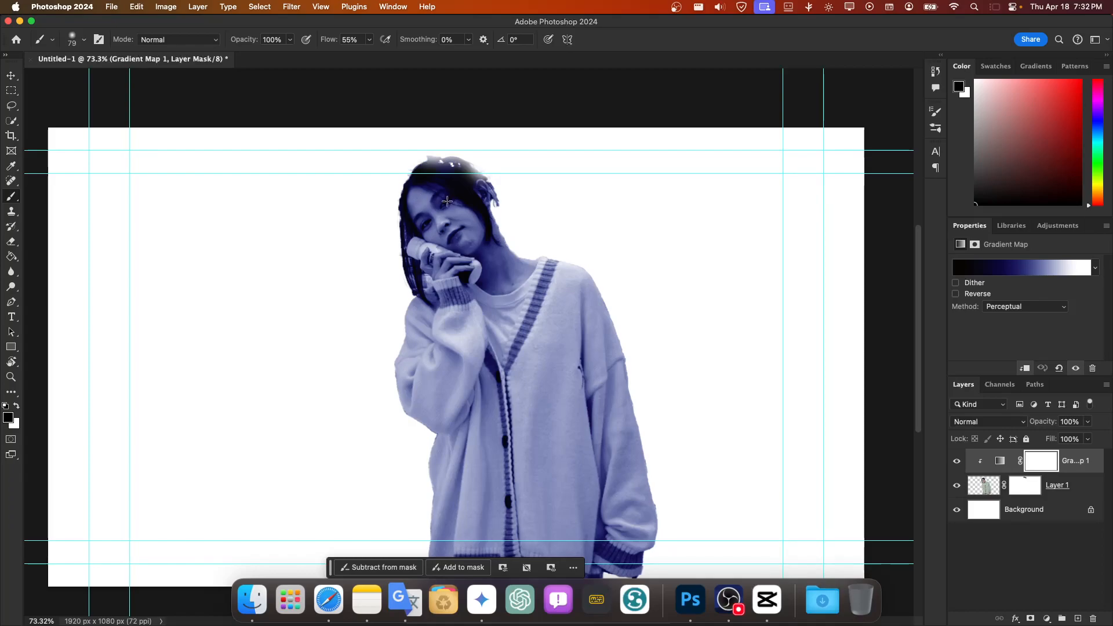
# Step: Merge Layer 1 and its clipped gradient map into a single layer
pyautogui.click(986, 485)
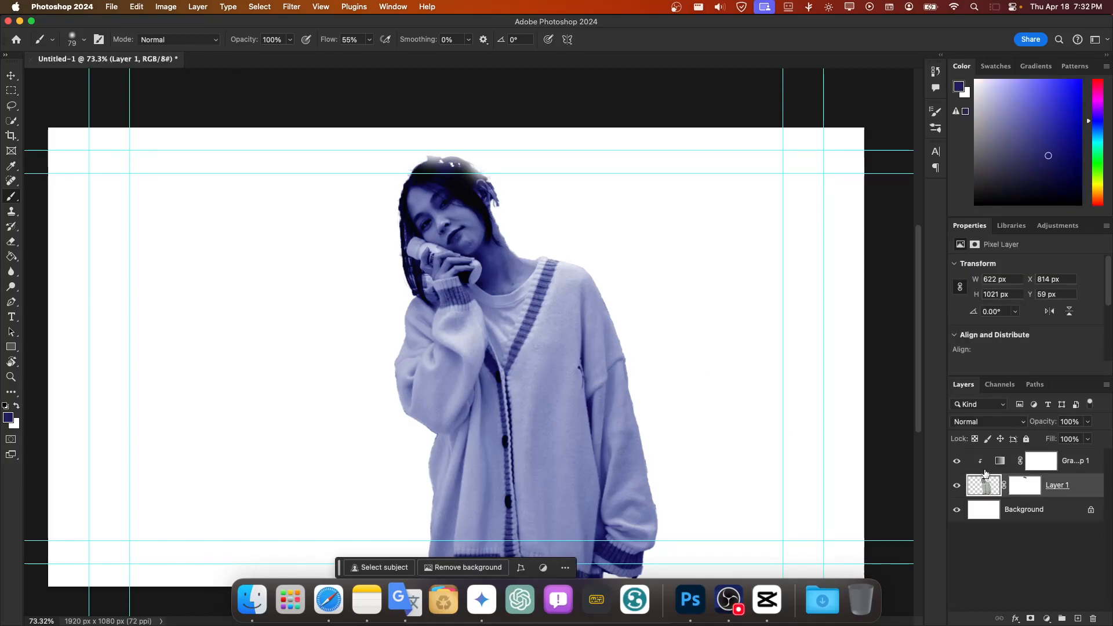
pyautogui.keyDown('shift'); pyautogui.click(1088, 466); pyautogui.keyUp('shift')
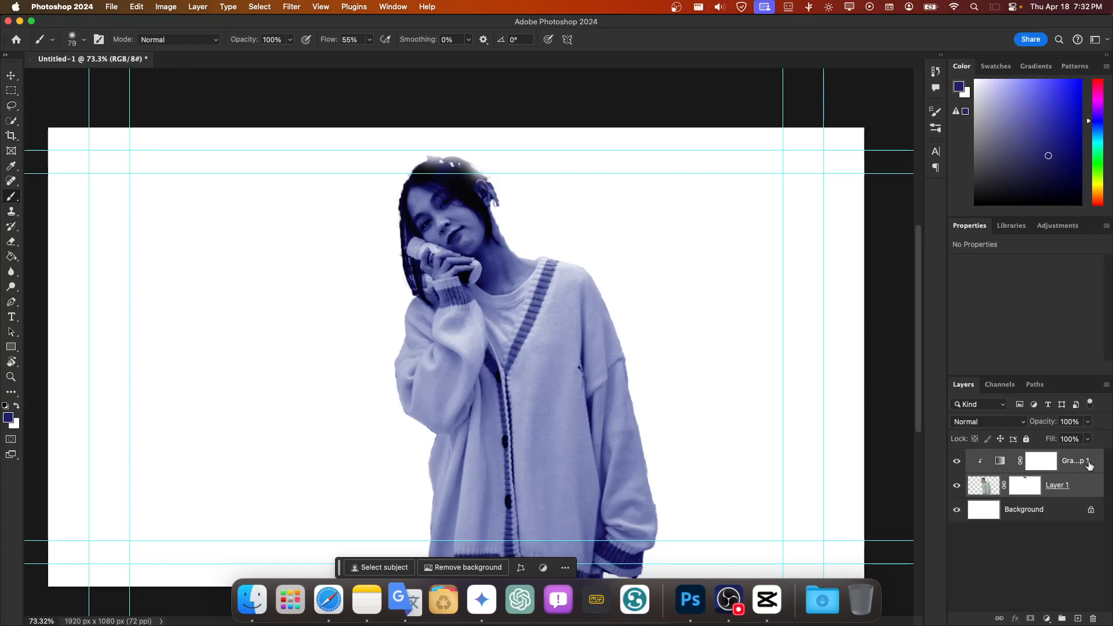
pyautogui.rightClick(980, 468)
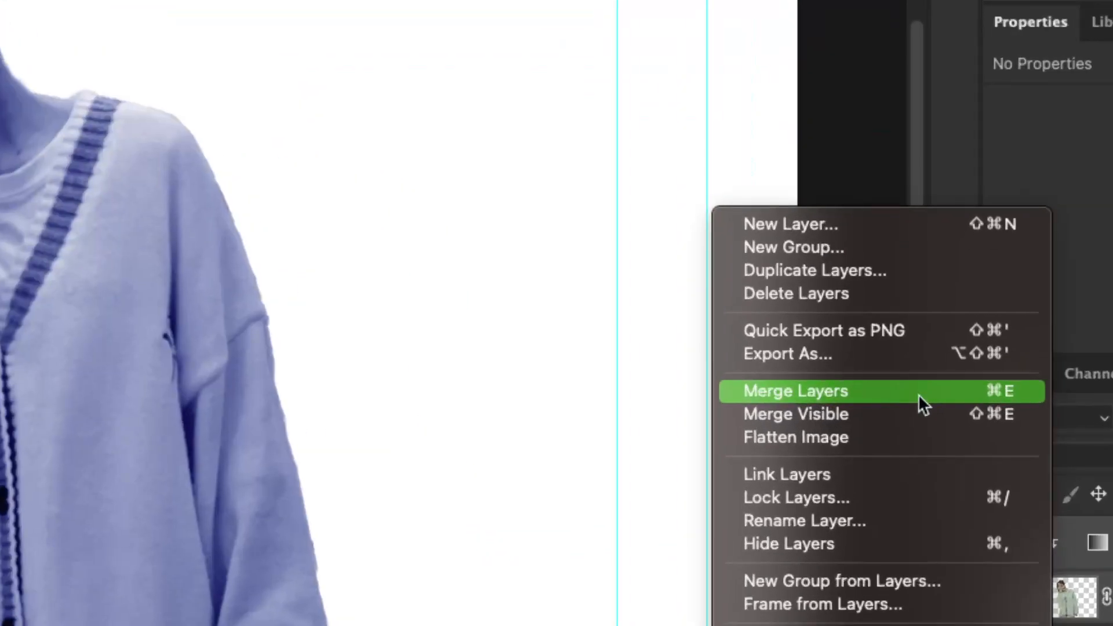
pyautogui.click(919, 394)
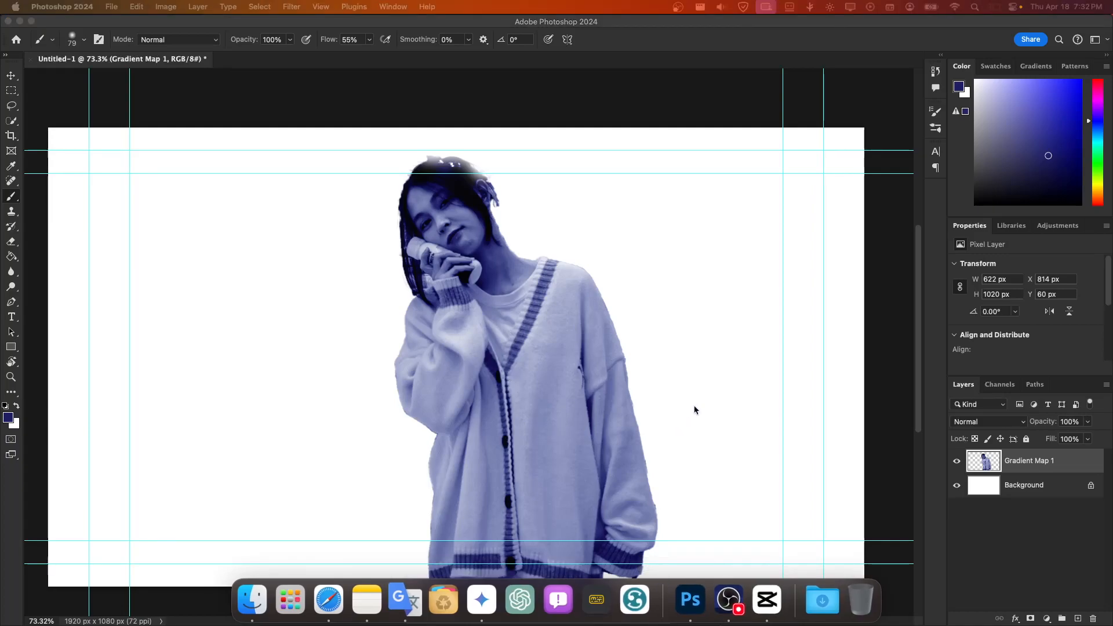
# Step: Duplicate the merged Gradient Map 1 layer
pyautogui.rightClick(978, 467)
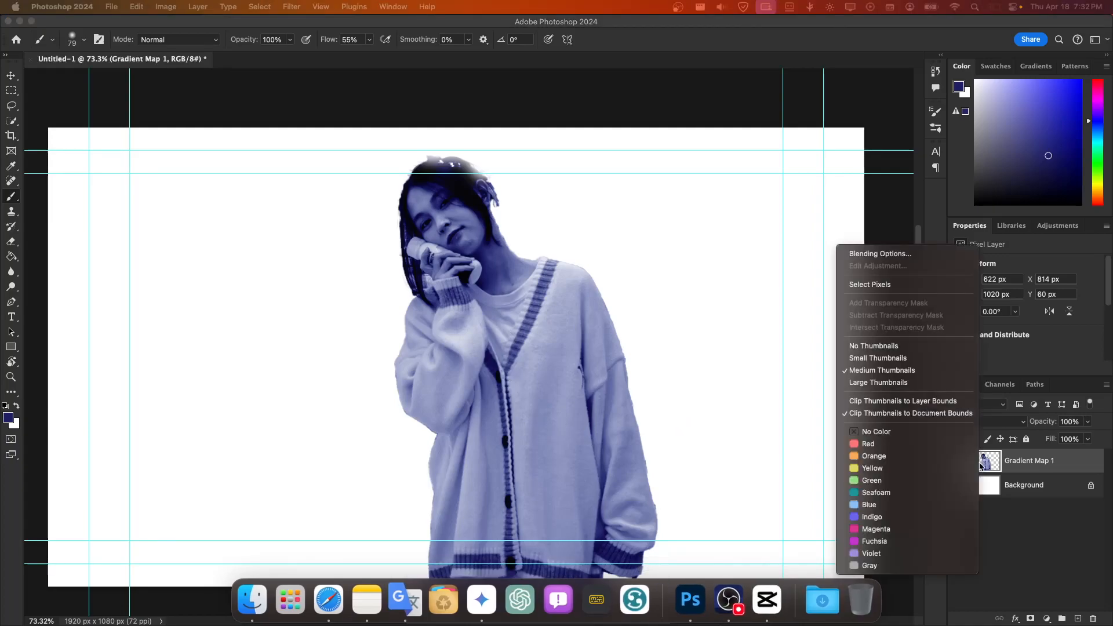
pyautogui.click(1079, 461)
pyautogui.press('super+j')
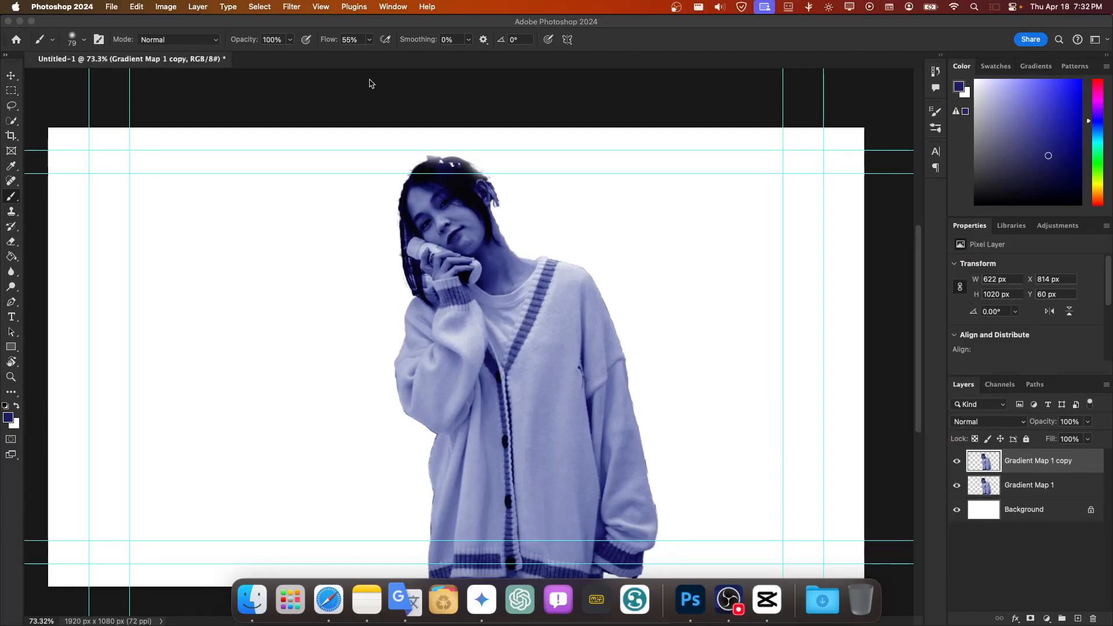
# Step: Apply a Gaussian Blur with a radius of 1.3 pixels to the duplicated layer
pyautogui.click(260, 7)
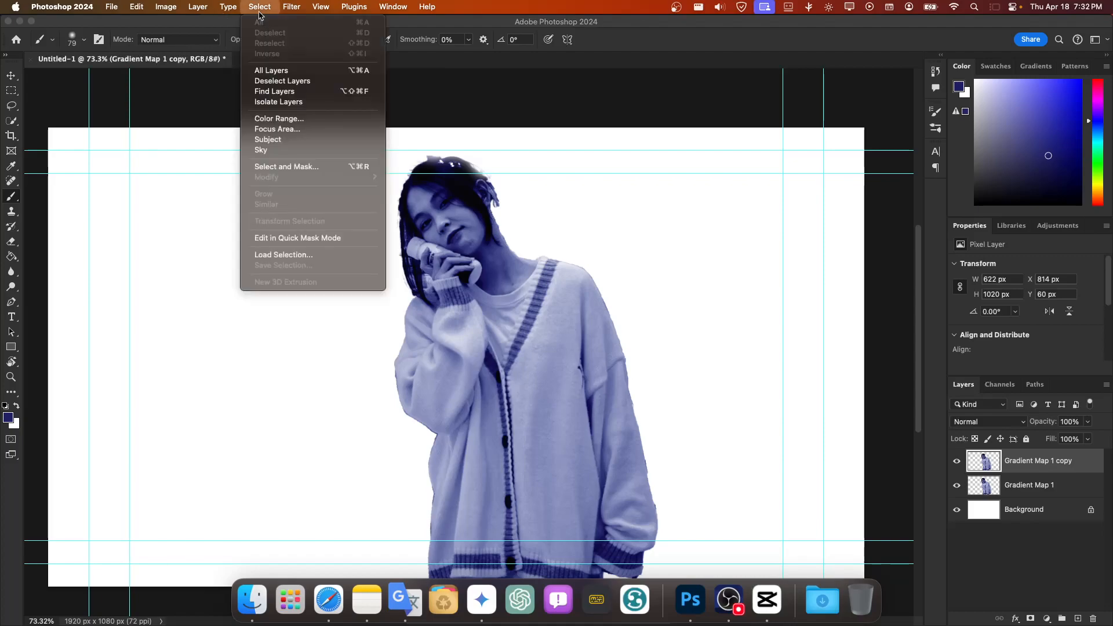
pyautogui.moveTo(292, 7)
pyautogui.moveTo(360, 163)
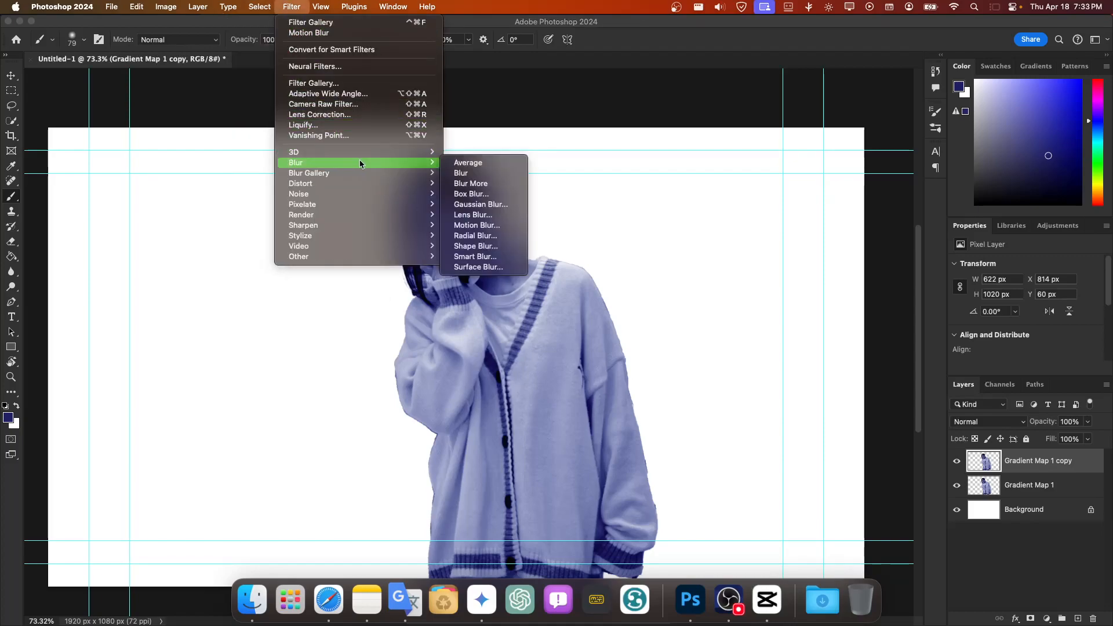
pyautogui.click(479, 204)
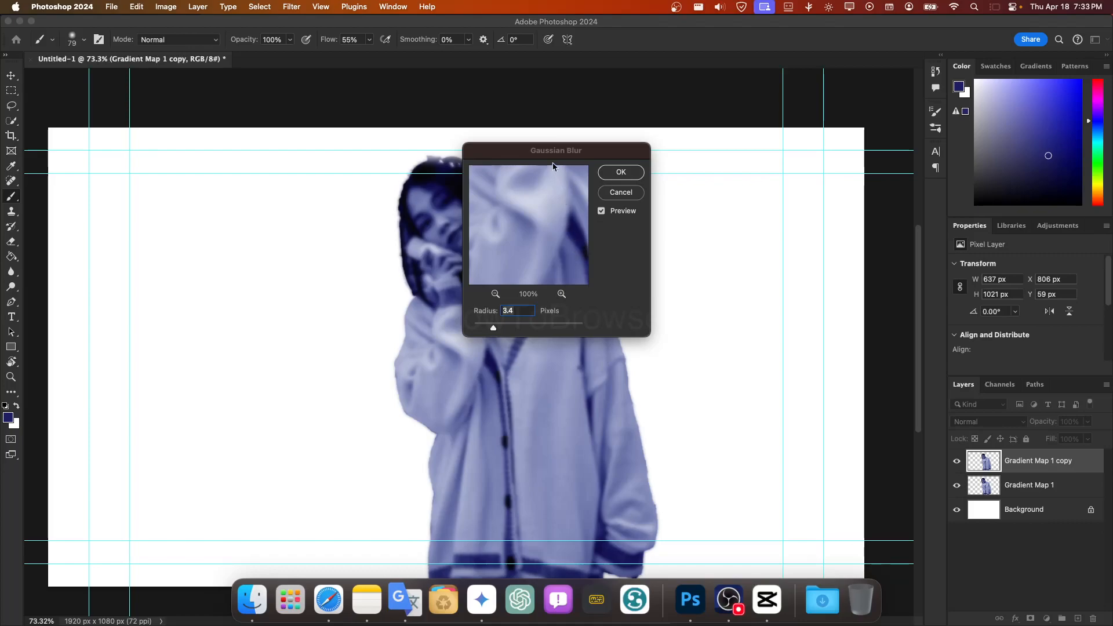
pyautogui.moveTo(556, 152); pyautogui.dragTo(770, 142)
pyautogui.moveTo(708, 320)
pyautogui.mouseDown()
pyautogui.moveTo(694, 320)
pyautogui.moveTo(803, 322)
pyautogui.moveTo(696, 320)
pyautogui.mouseUp()
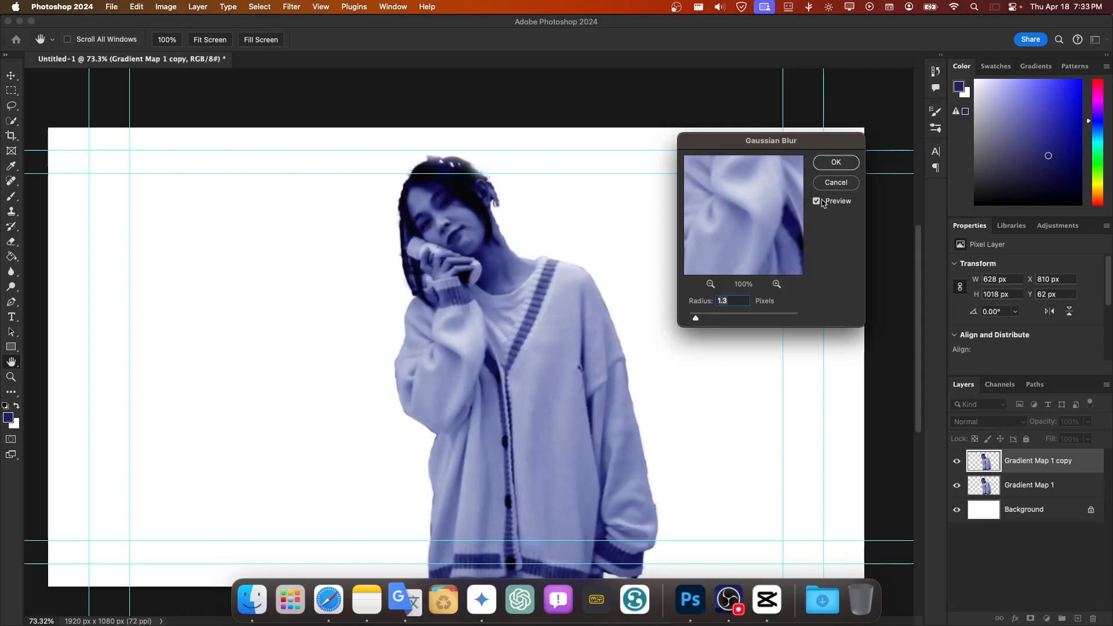
pyautogui.click(835, 163)
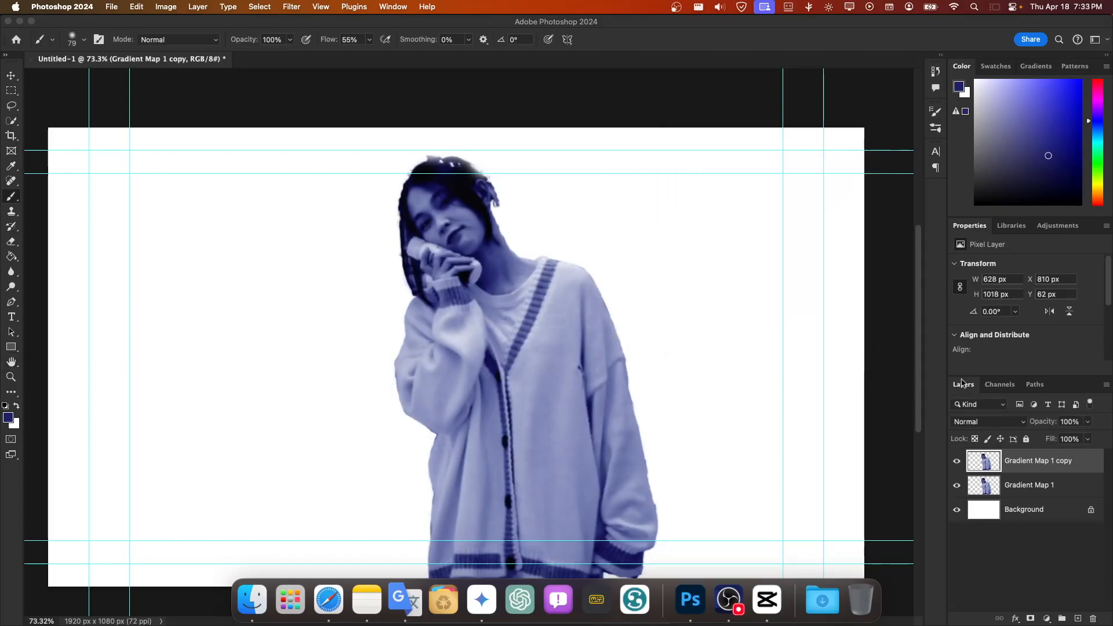
# Step: Set the blurred copy's blend mode to Screen
pyautogui.click(963, 404)
pyautogui.click(1029, 429)
pyautogui.click(1025, 423)
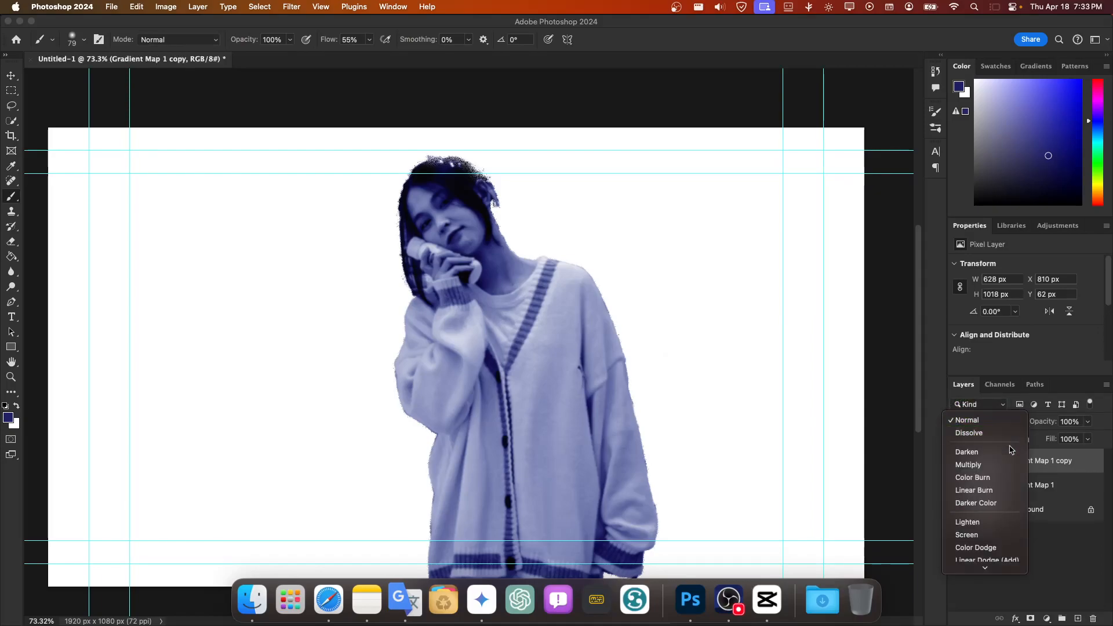
pyautogui.click(1004, 454)
pyautogui.click(1011, 430)
pyautogui.click(1012, 472)
pyautogui.click(1010, 423)
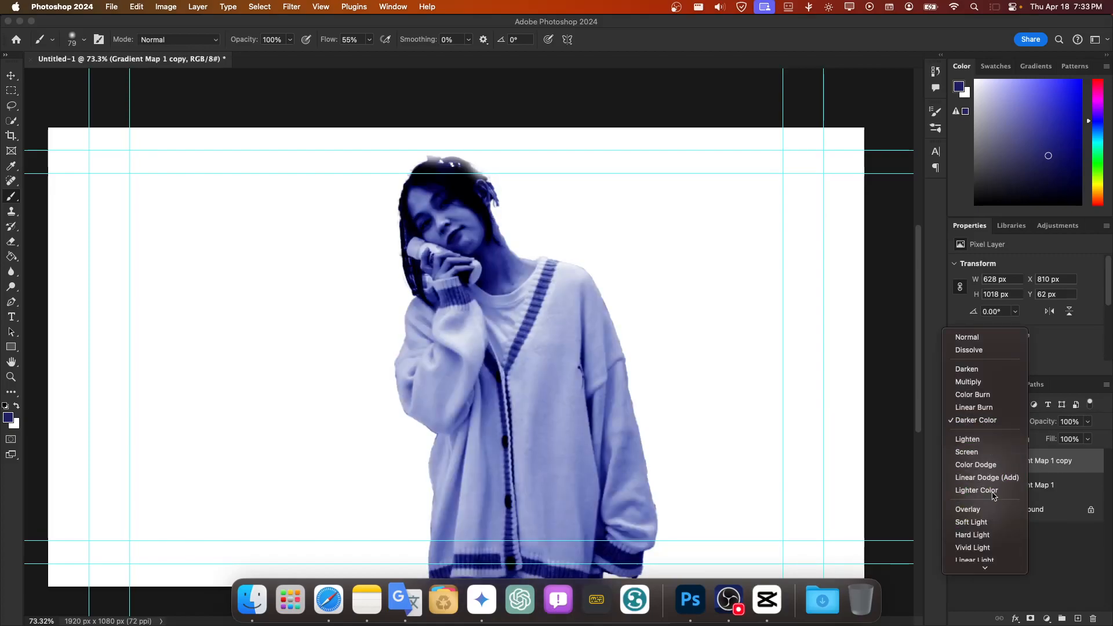
pyautogui.scroll(-5, 1002, 499)
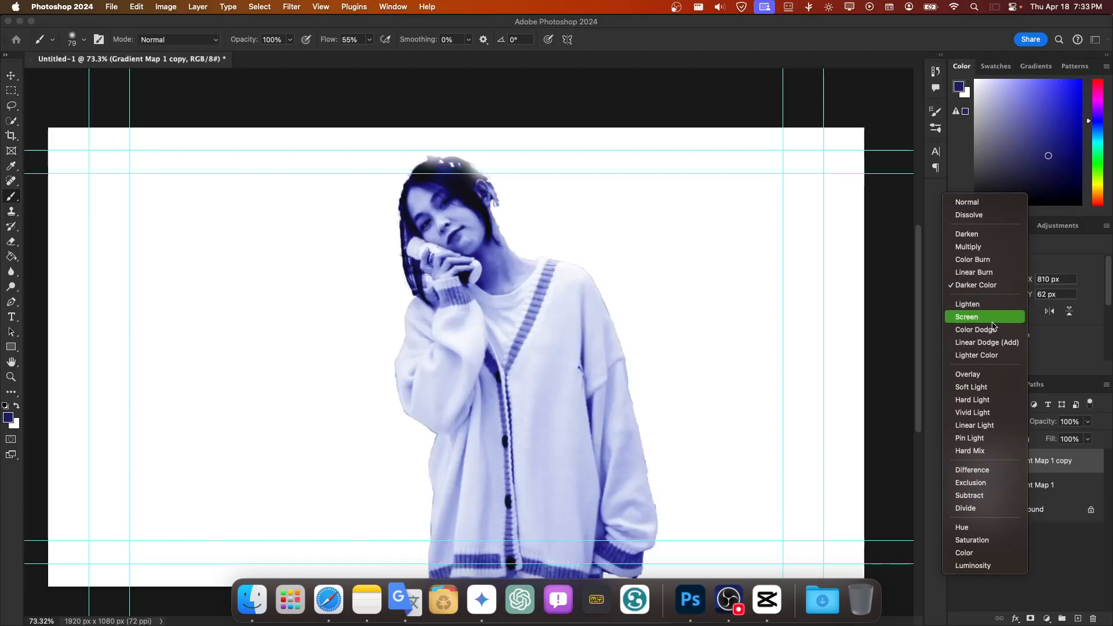
pyautogui.click(991, 320)
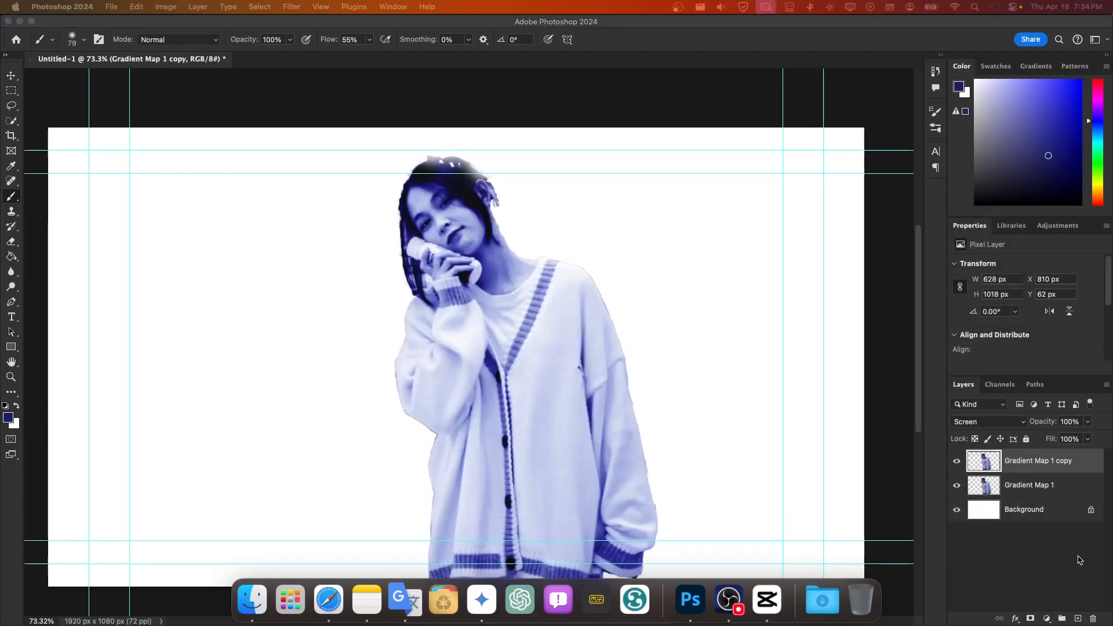
# Step: Duplicate the Gradient Map 1 copy layer and apply a Motion Blur at 0° with an 86-pixel distance to the duplicate
pyautogui.click(1028, 467)
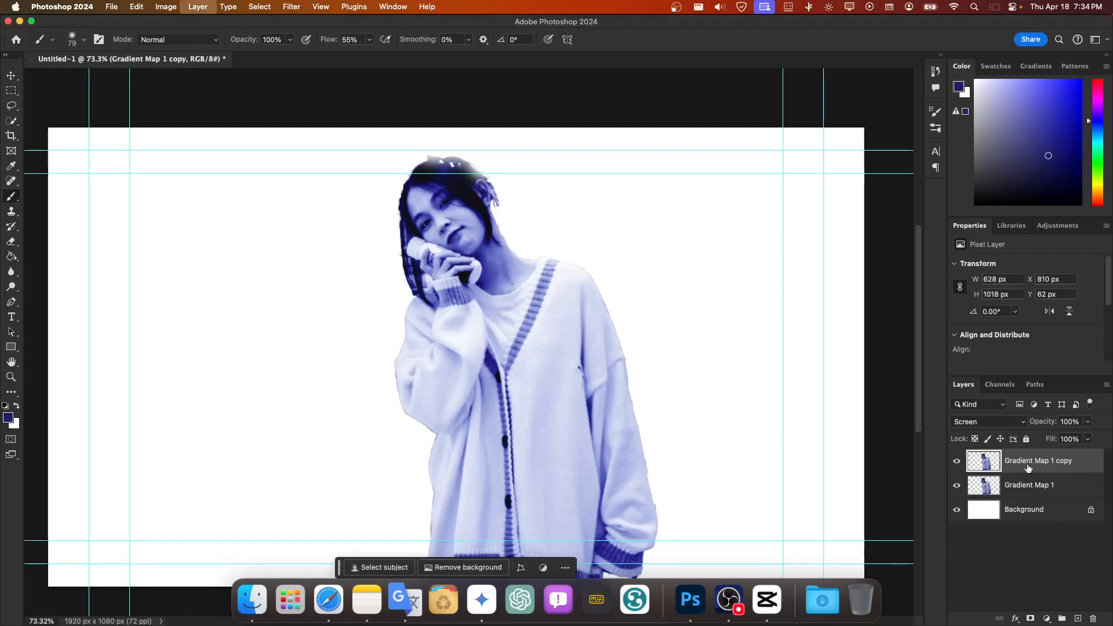
pyautogui.press('super+j')
pyautogui.click(254, 8)
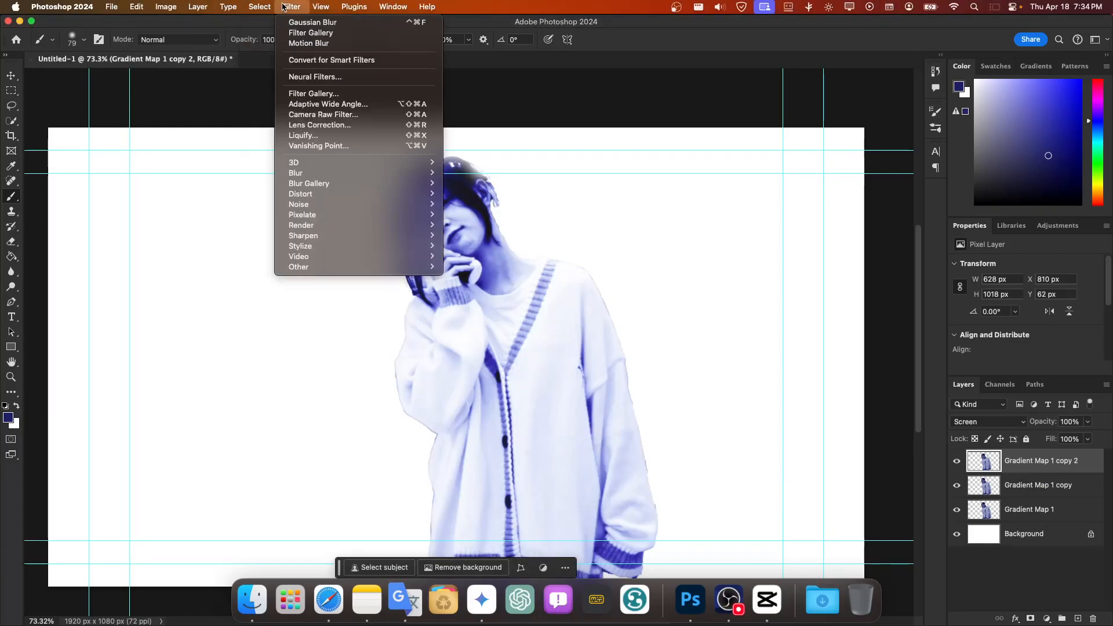
pyautogui.moveTo(429, 173)
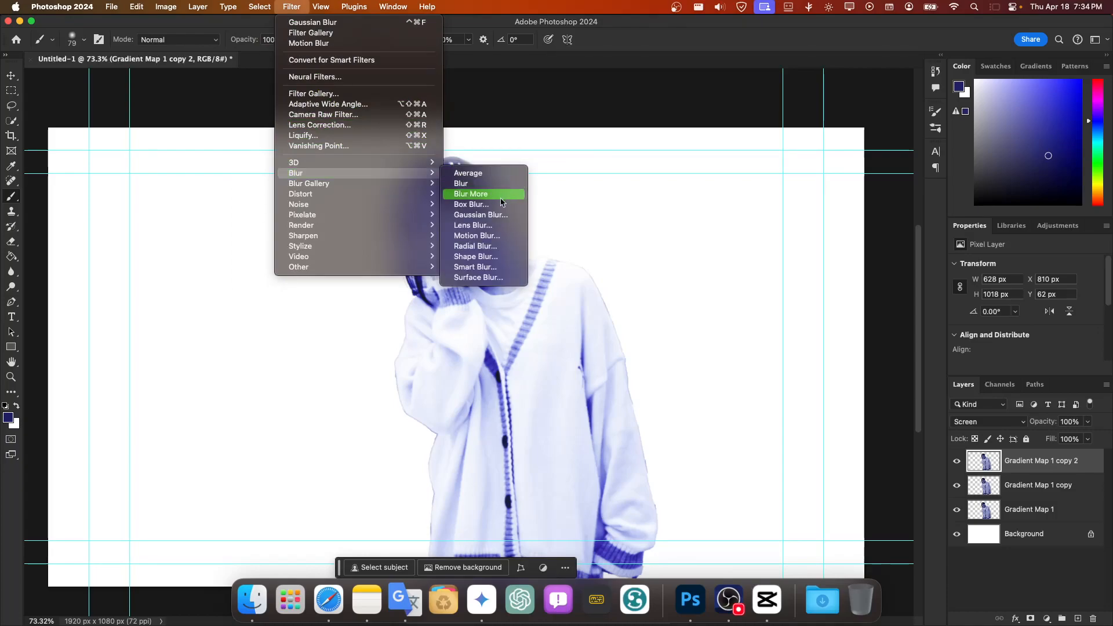
pyautogui.click(476, 235)
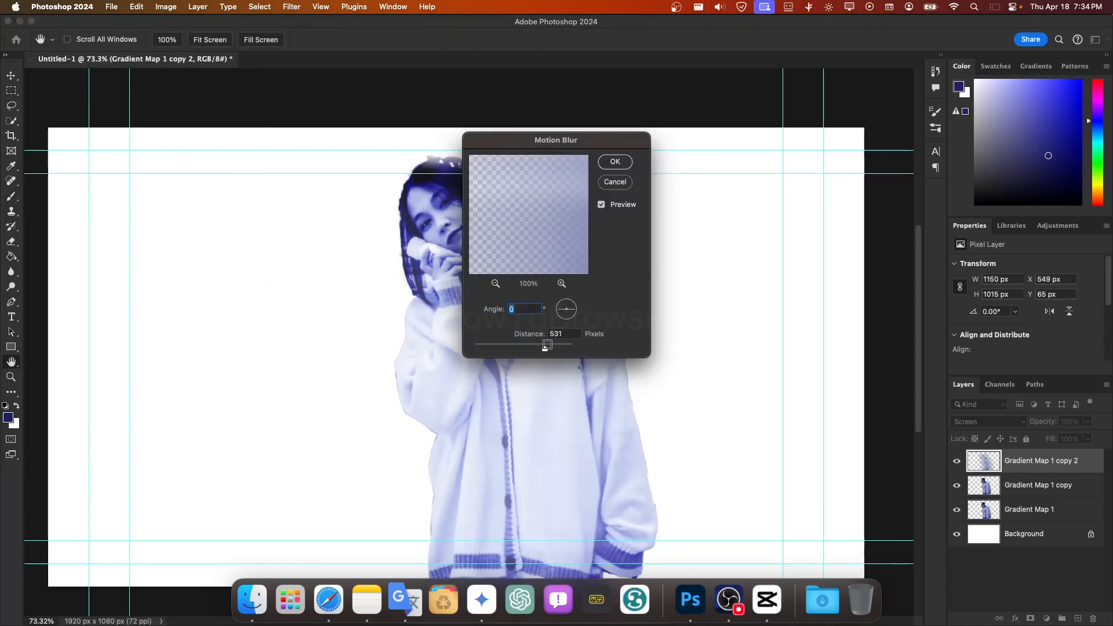
pyautogui.moveTo(545, 349); pyautogui.dragTo(509, 348)
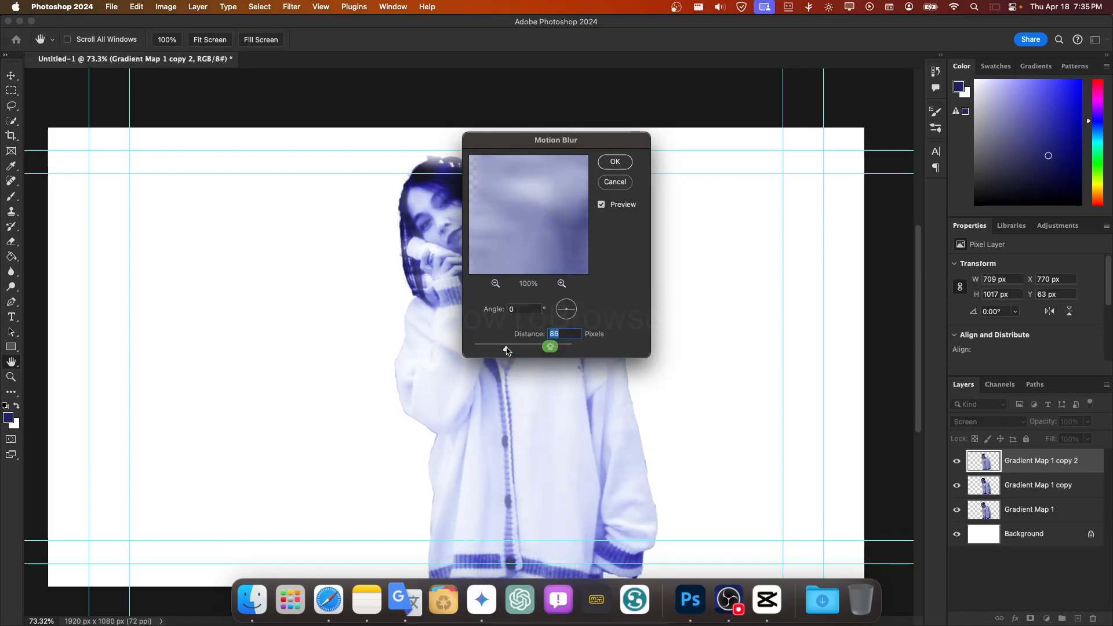
pyautogui.click(613, 160)
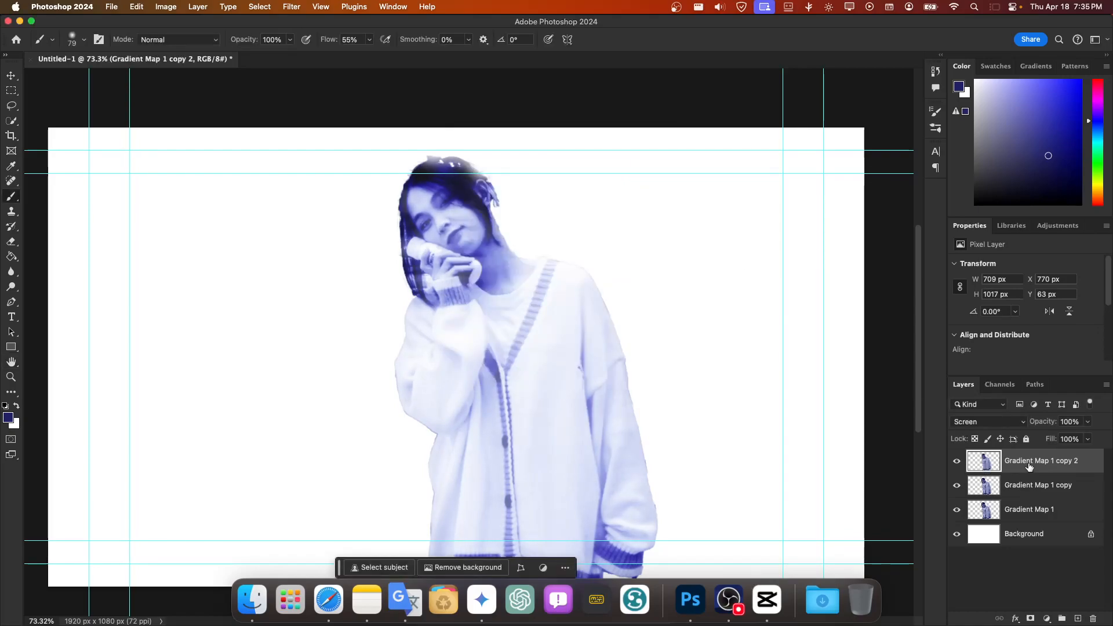
# Step: Duplicate the motion-blurred Gradient Map 1 copy 2 layer
pyautogui.press('super+j')
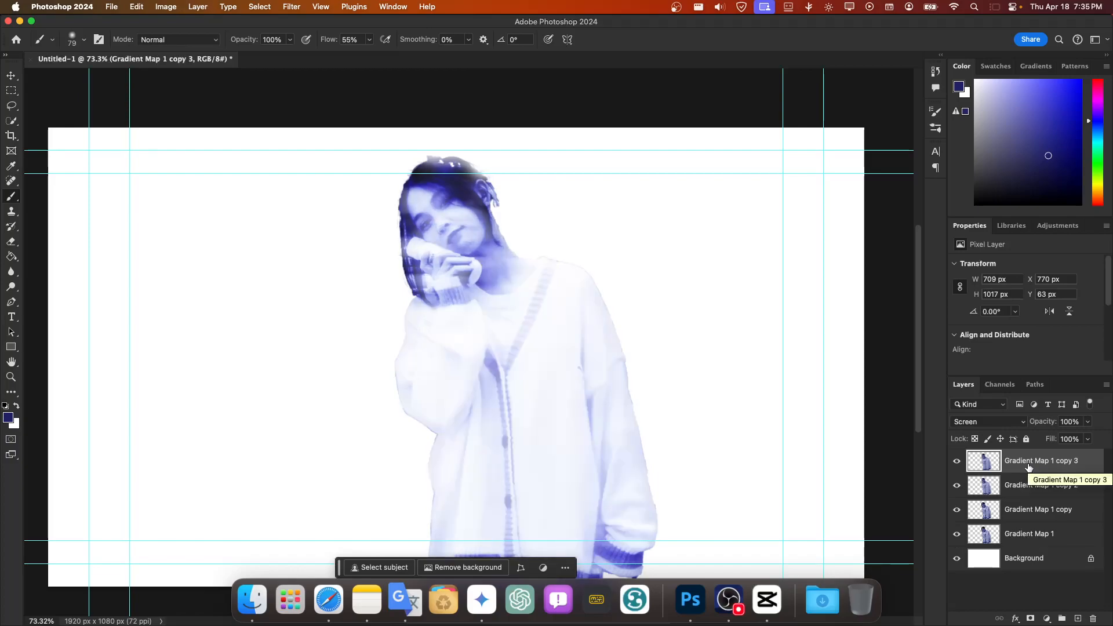
# Step: Try converting the topmost duplicate to a smart object and undo the conversion
pyautogui.rightClick(1023, 467)
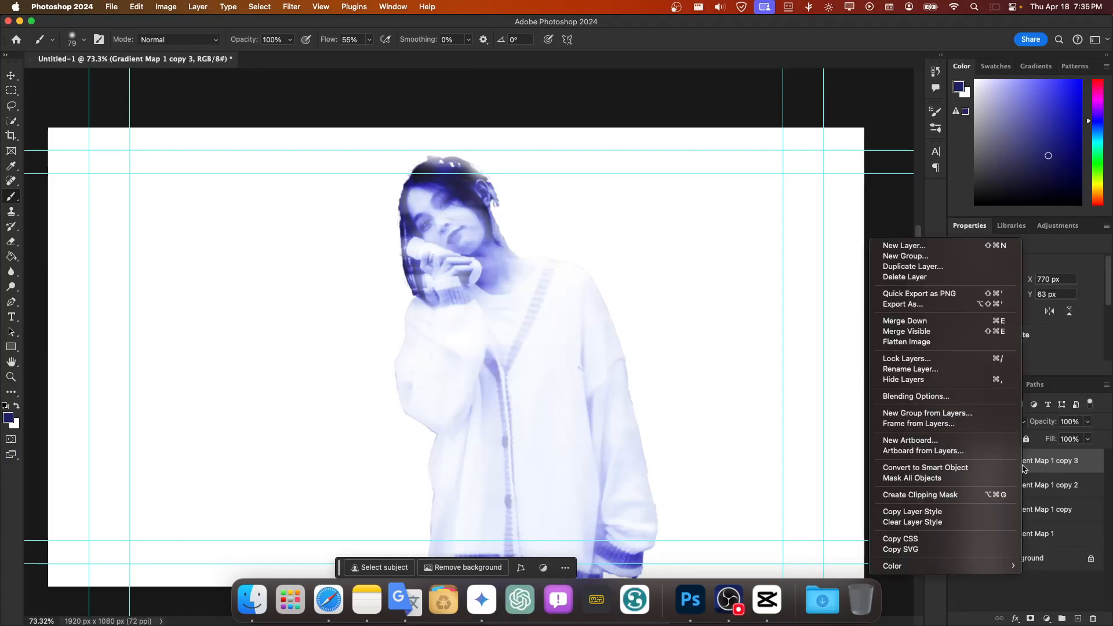
pyautogui.click(1009, 468)
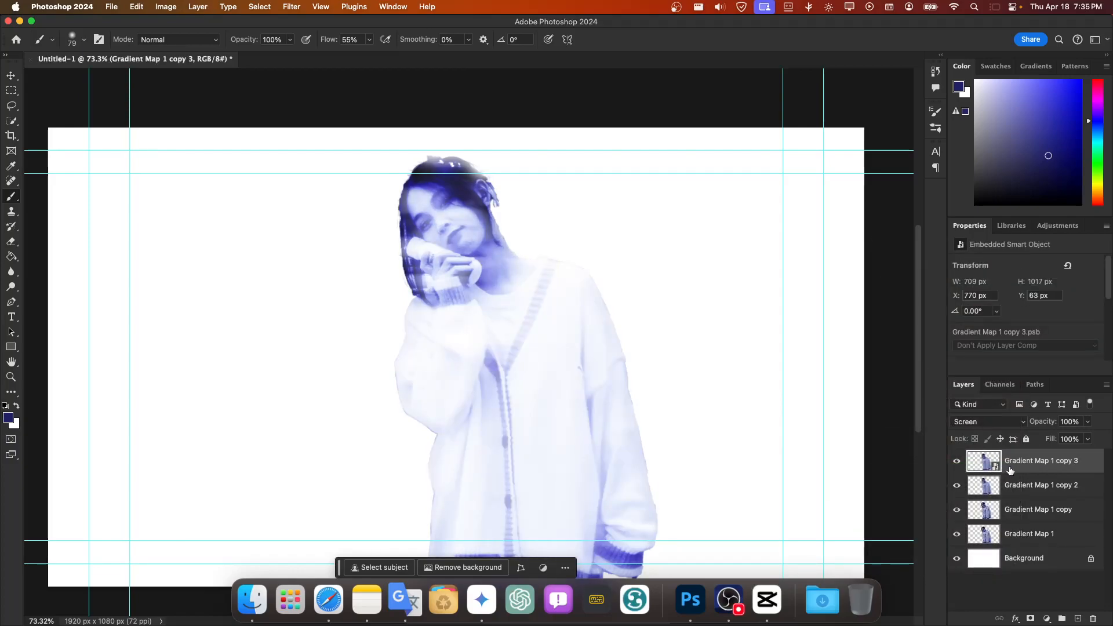
pyautogui.press('super+z')
pyautogui.rightClick(1015, 464)
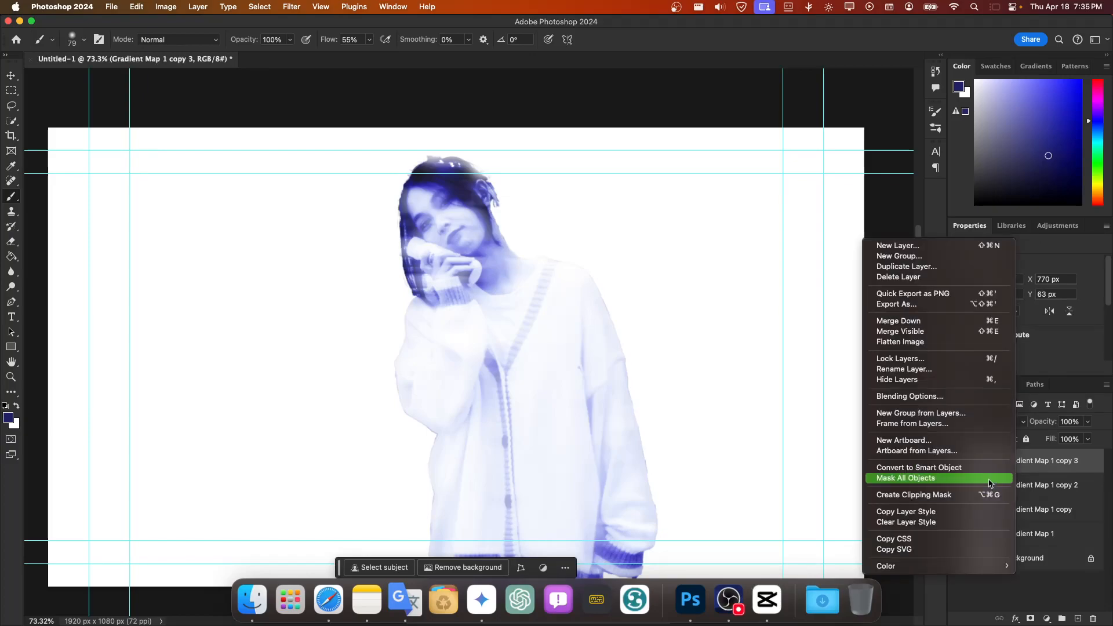
pyautogui.click(1031, 468)
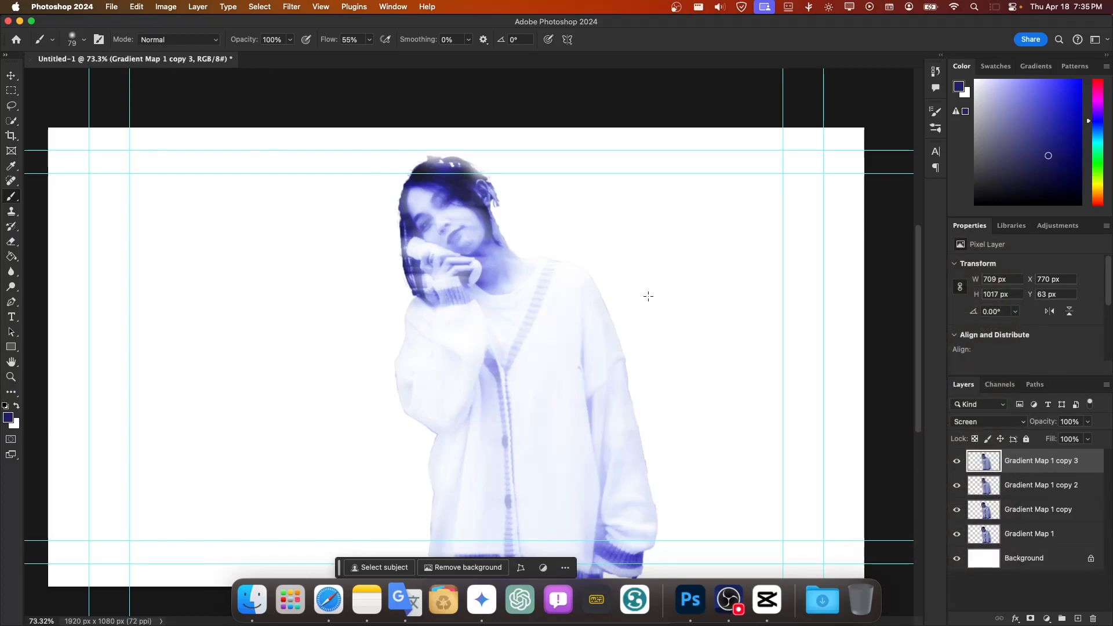
# Step: Apply a Motion Blur at 0° with a distance of 129 pixels to the Gradient Map 1 copy 3 layer
pyautogui.click(999, 491)
pyautogui.click(1022, 463)
pyautogui.click(256, 7)
pyautogui.moveTo(292, 6)
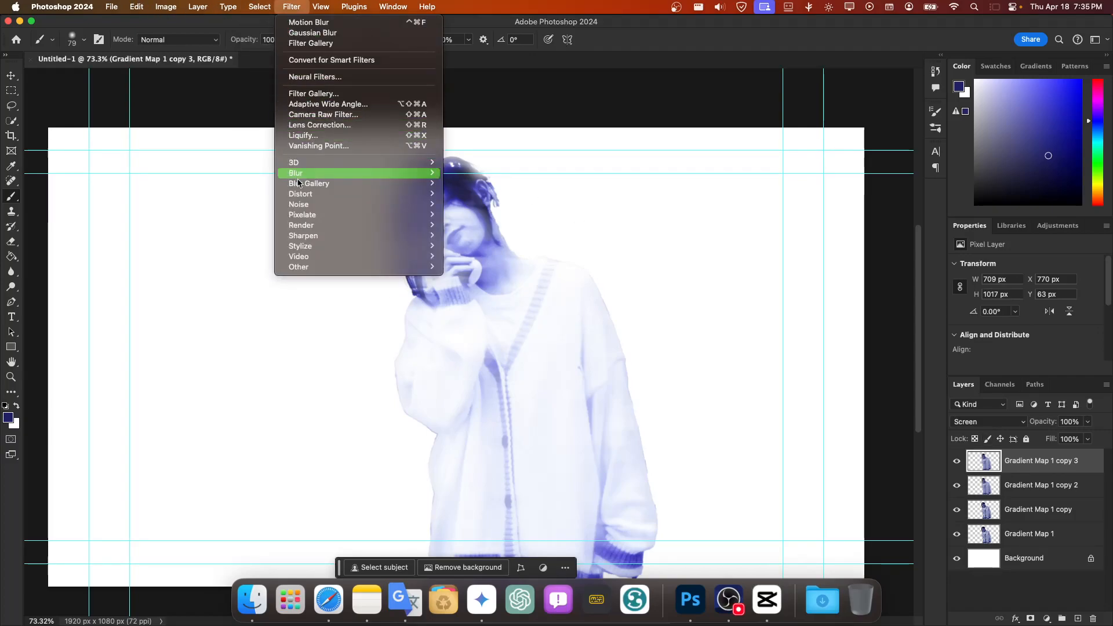
pyautogui.moveTo(336, 173)
pyautogui.click(477, 235)
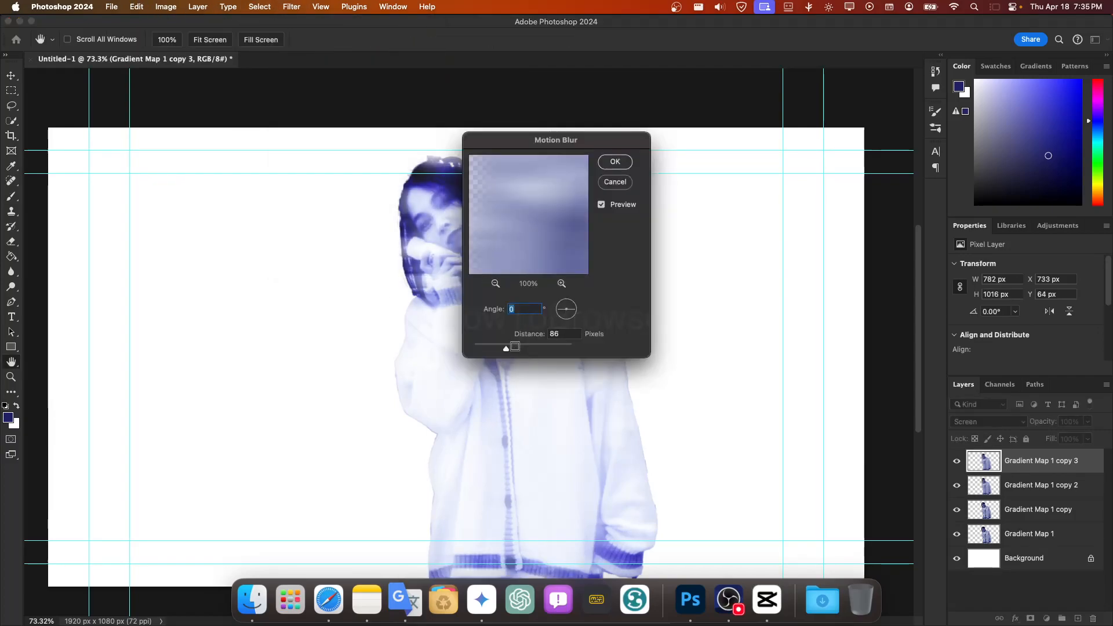
pyautogui.moveTo(505, 348); pyautogui.dragTo(484, 347)
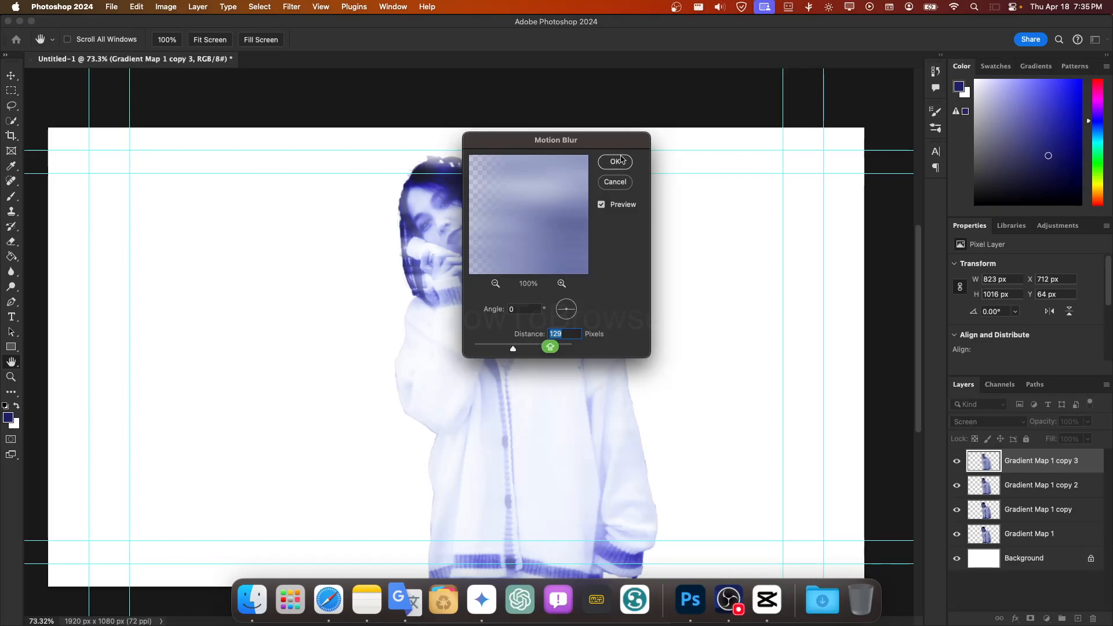
pyautogui.click(619, 160)
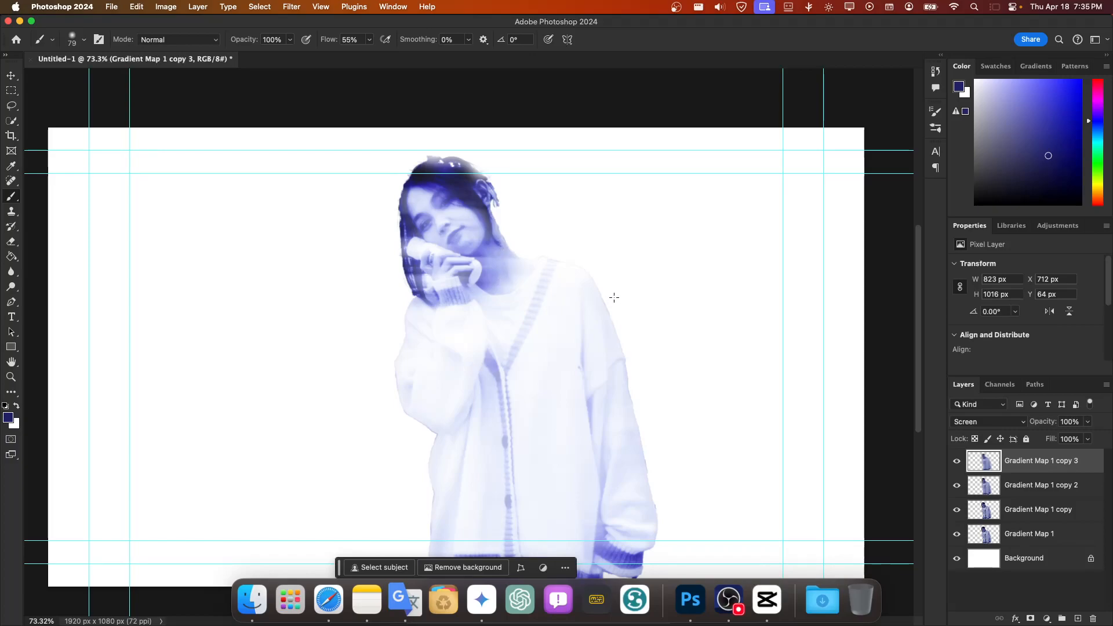
# Step: Try the Color Halftone filter with a maximum radius of 8 pixels on the topmost layer and undo it
pyautogui.click(291, 7)
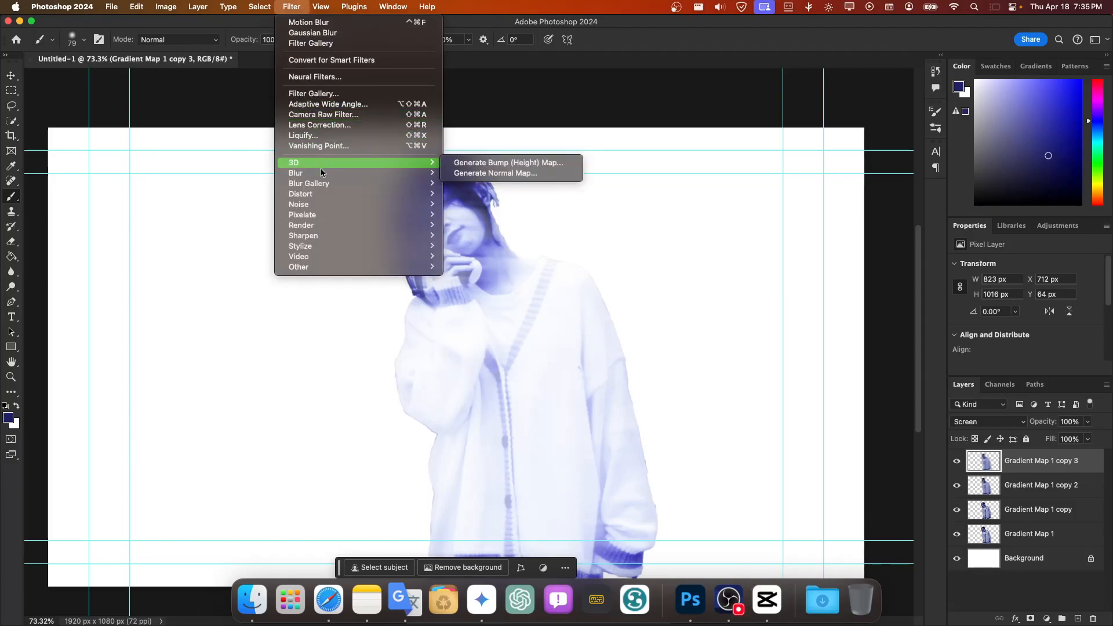
pyautogui.moveTo(324, 176)
pyautogui.moveTo(333, 215)
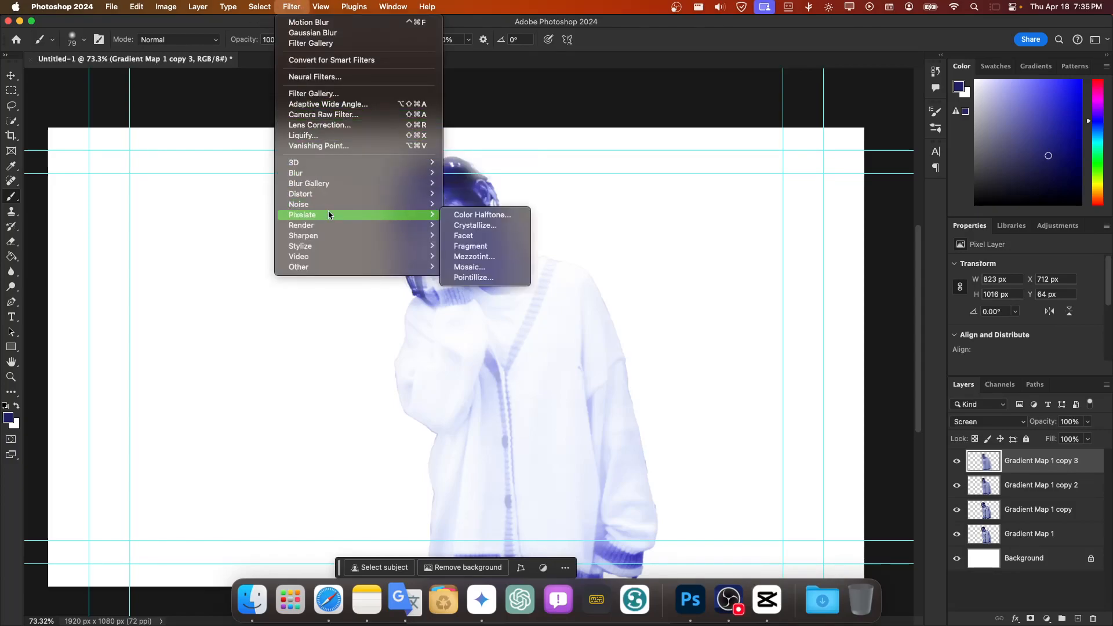
pyautogui.click(478, 216)
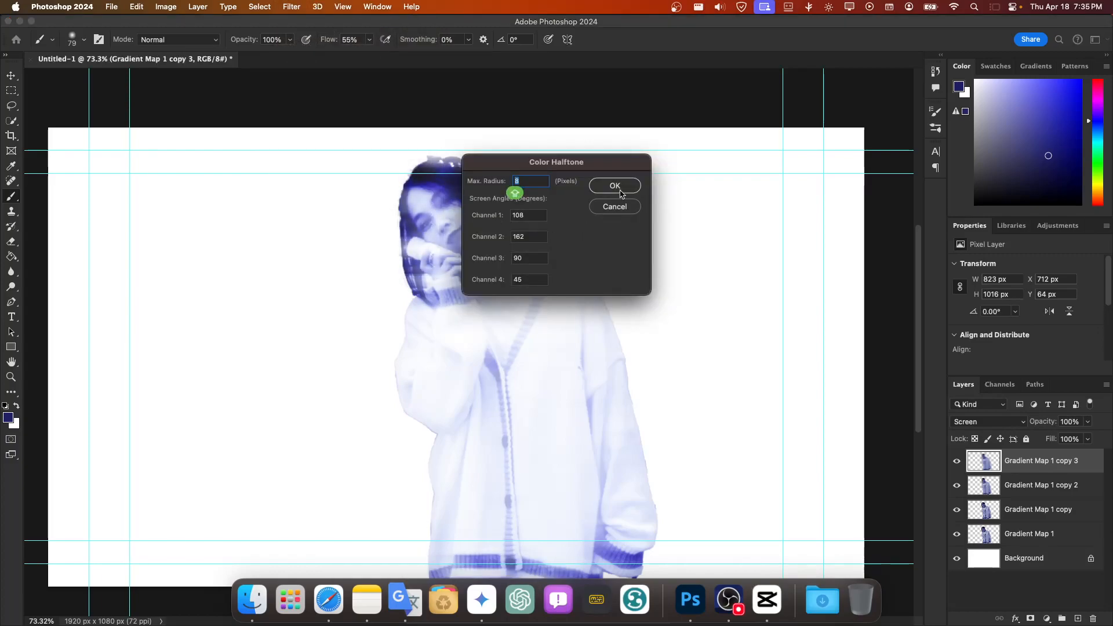
pyautogui.click(619, 187)
pyautogui.press('super+z')
# Step: Apply a Color Halftone to the topmost layer with a maximum radius of 4 pixels and the default screen angles
pyautogui.click(291, 6)
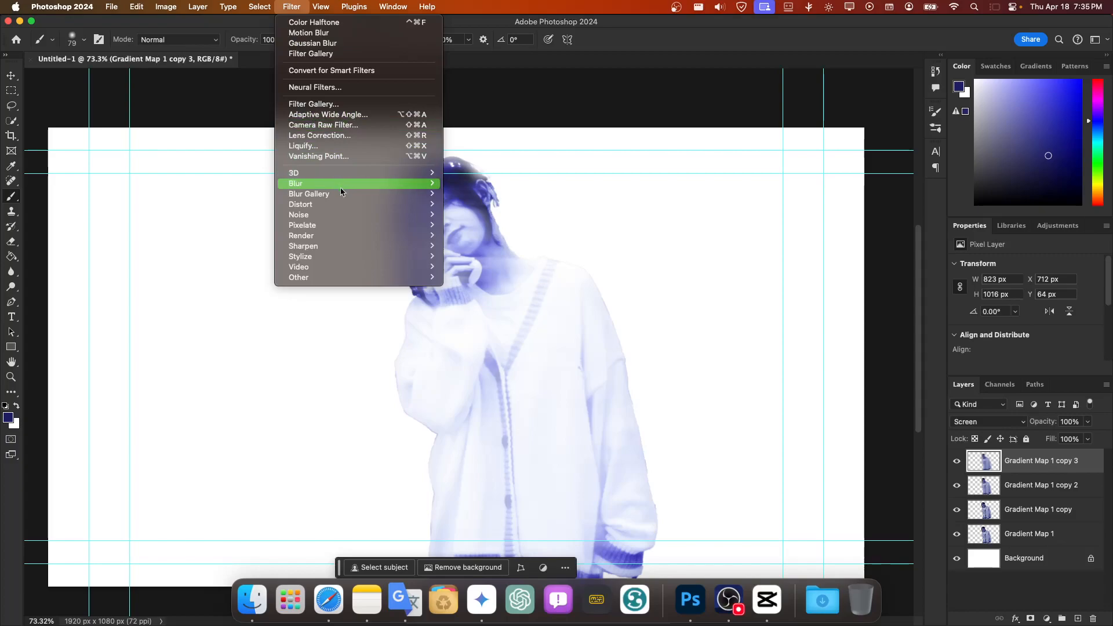
pyautogui.moveTo(345, 190)
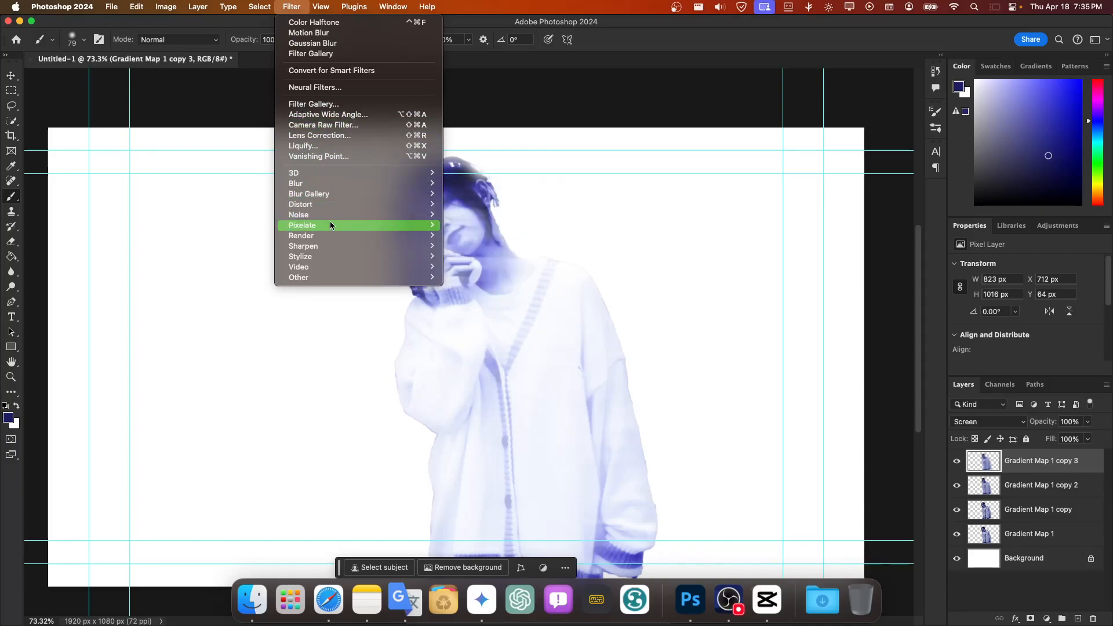
pyautogui.moveTo(343, 237)
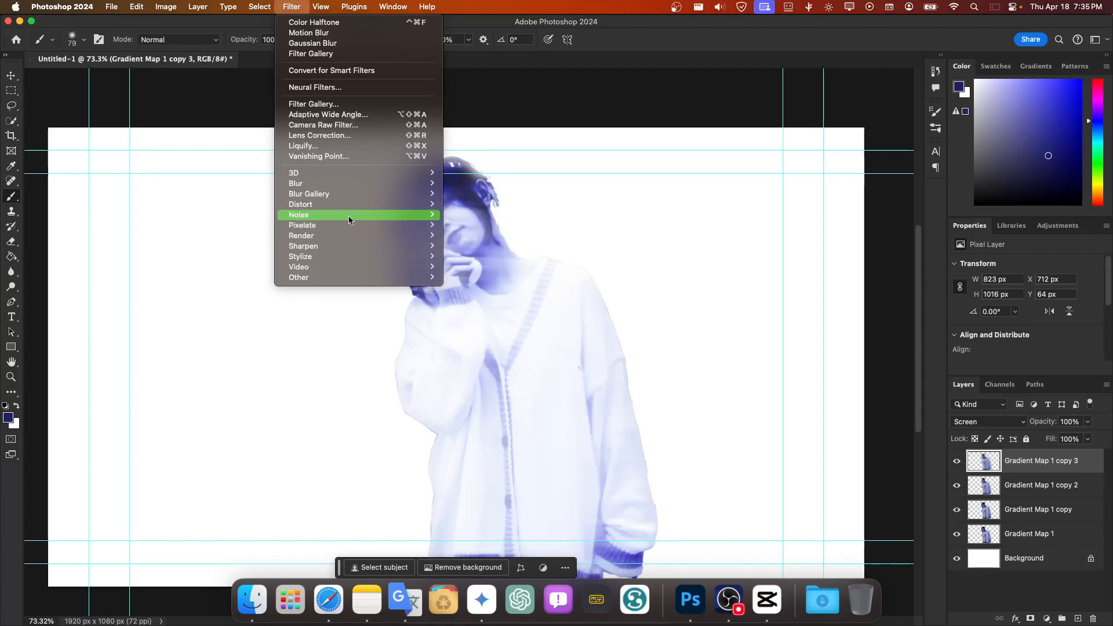
pyautogui.click(462, 225)
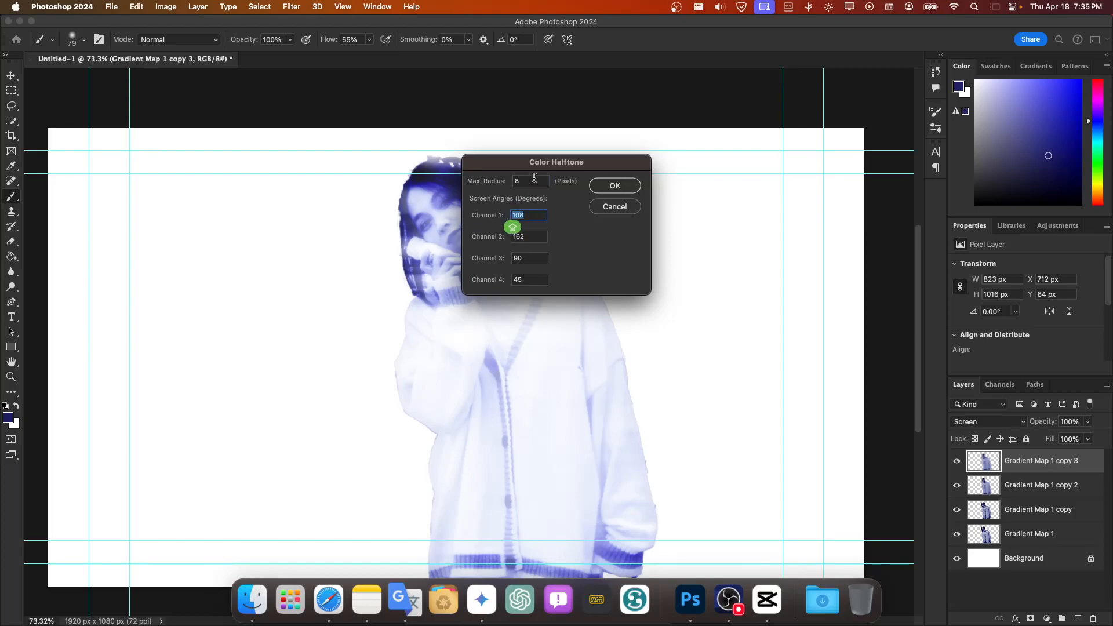
pyautogui.write('3')
pyautogui.press('Return')
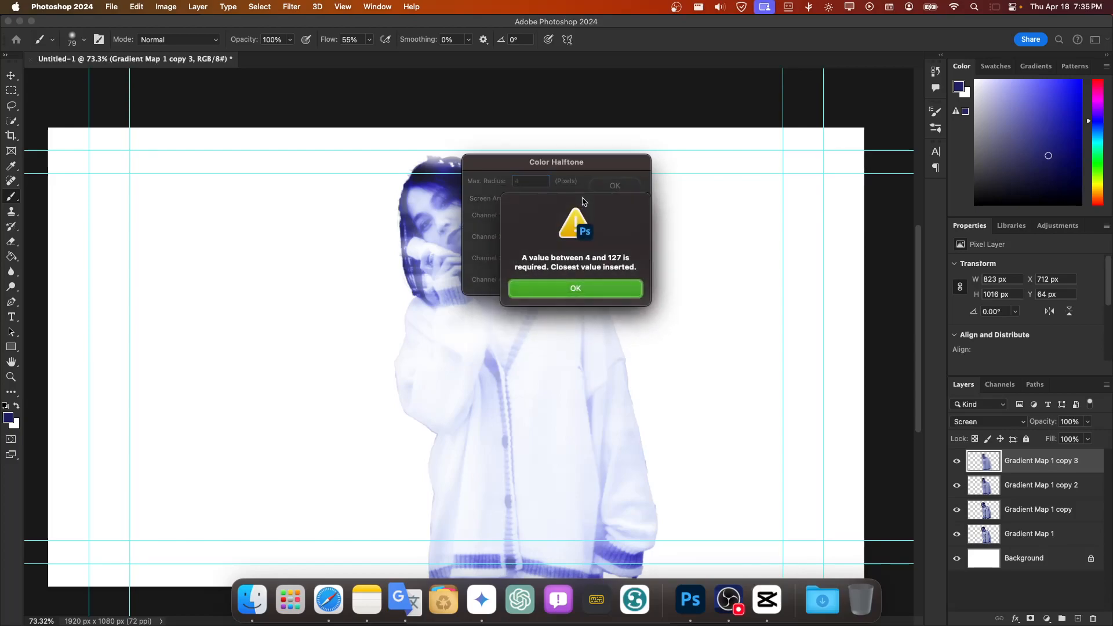
pyautogui.click(584, 287)
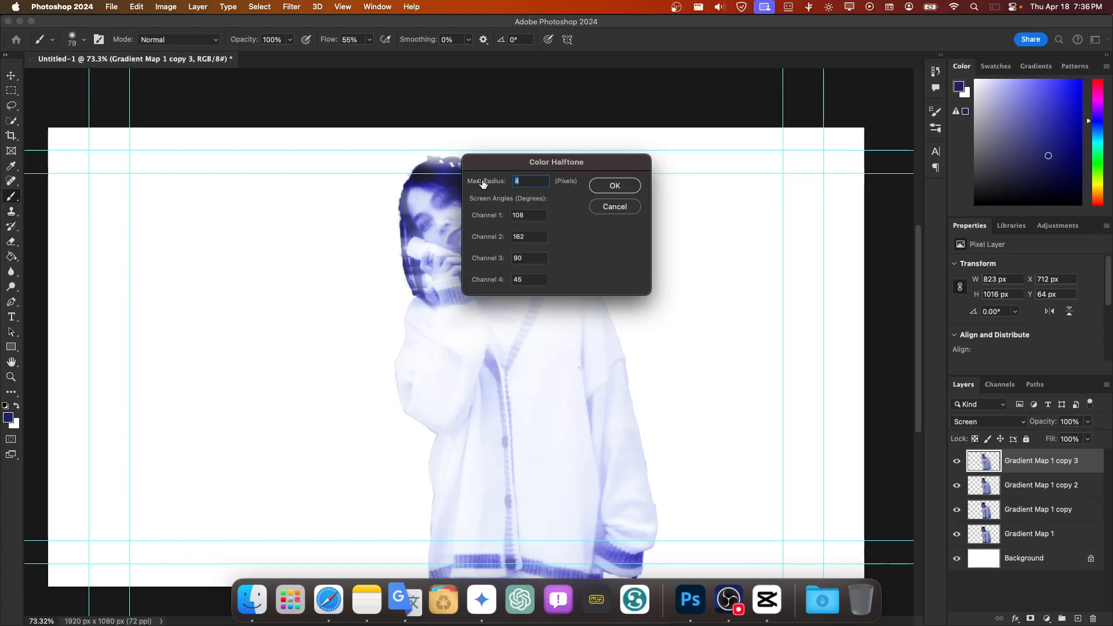
pyautogui.click(612, 187)
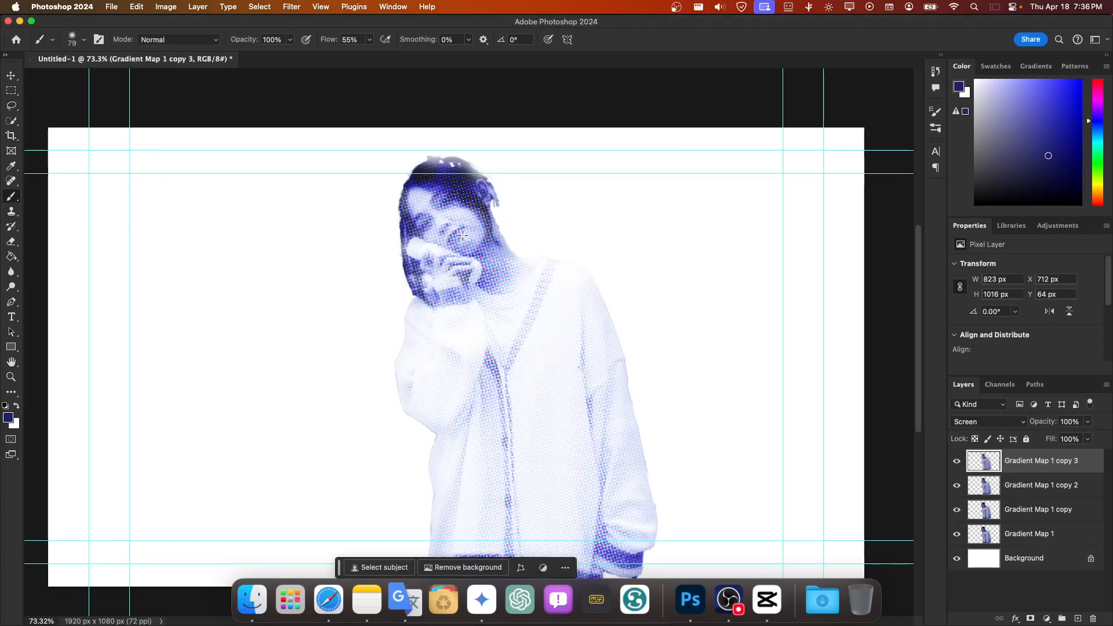
# Step: Lower the opacity of the halftoned Gradient Map 1 copy 3 layer to 21%
pyautogui.click(1087, 421)
pyautogui.moveTo(1089, 436); pyautogui.dragTo(1046, 437)
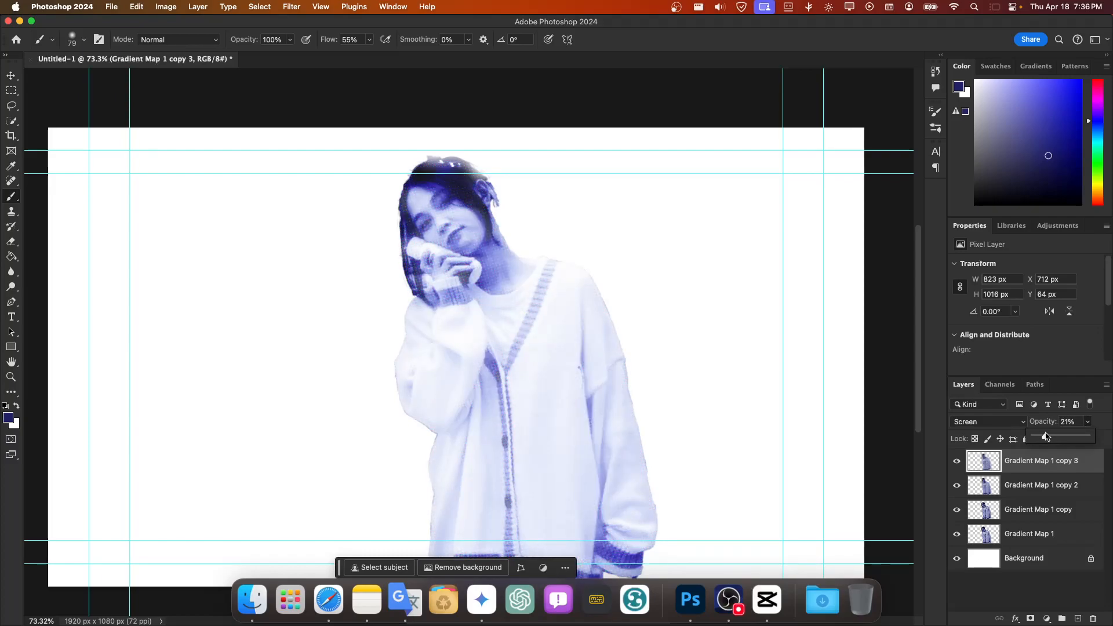